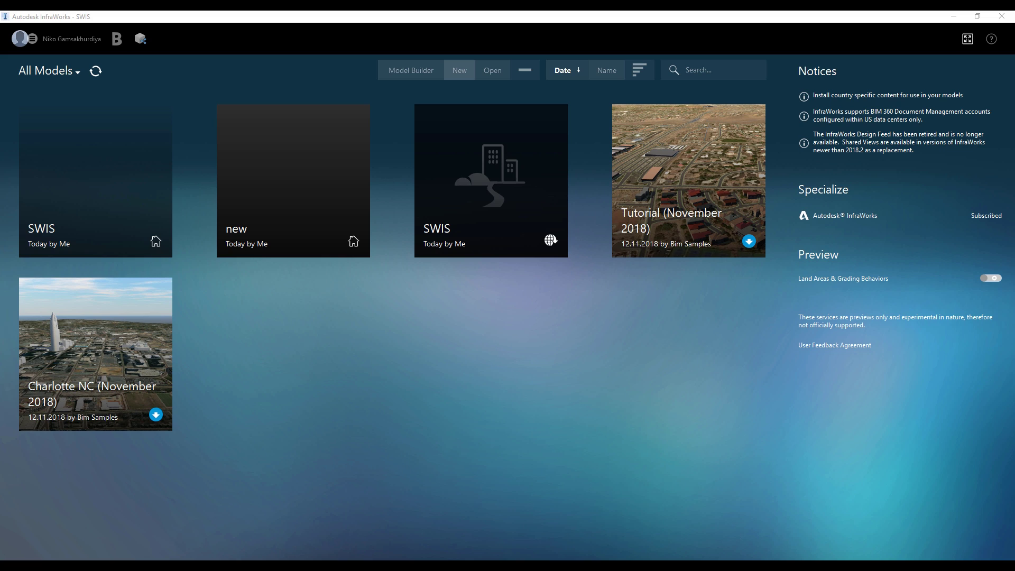
Step: Switch to OpenStreetMap in the browser, examine the map from Great Britain to southern Switzerland, and return to InfraWorks
{"action": "left_click_drag", "start_coordinate": [117, 69], "coordinate": [747, 11]}
{"action": "scroll", "coordinate": [541, 345], "scroll_direction": "down", "scroll_amount": 3}
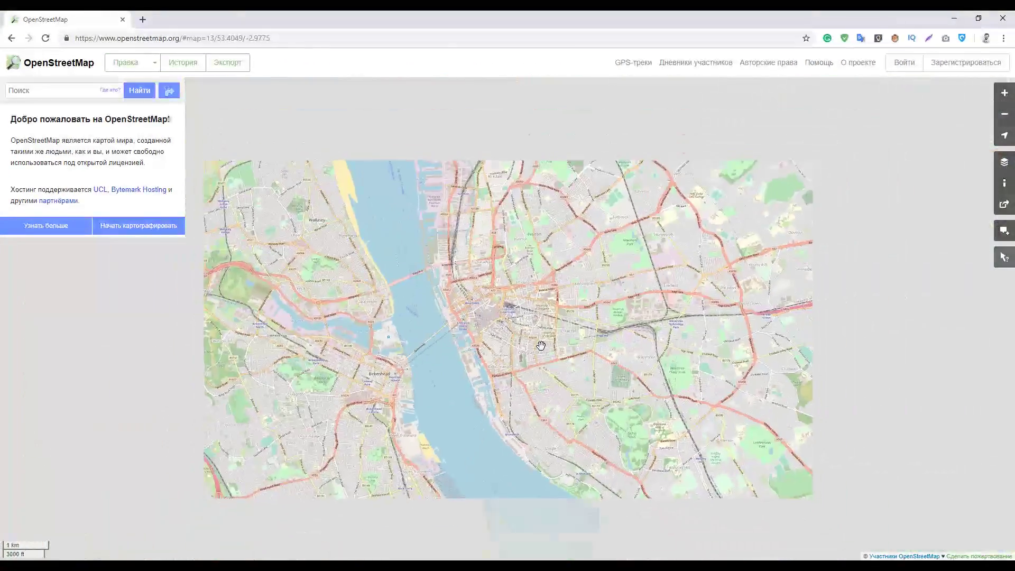
{"action": "scroll", "coordinate": [544, 352], "scroll_direction": "down", "scroll_amount": 6}
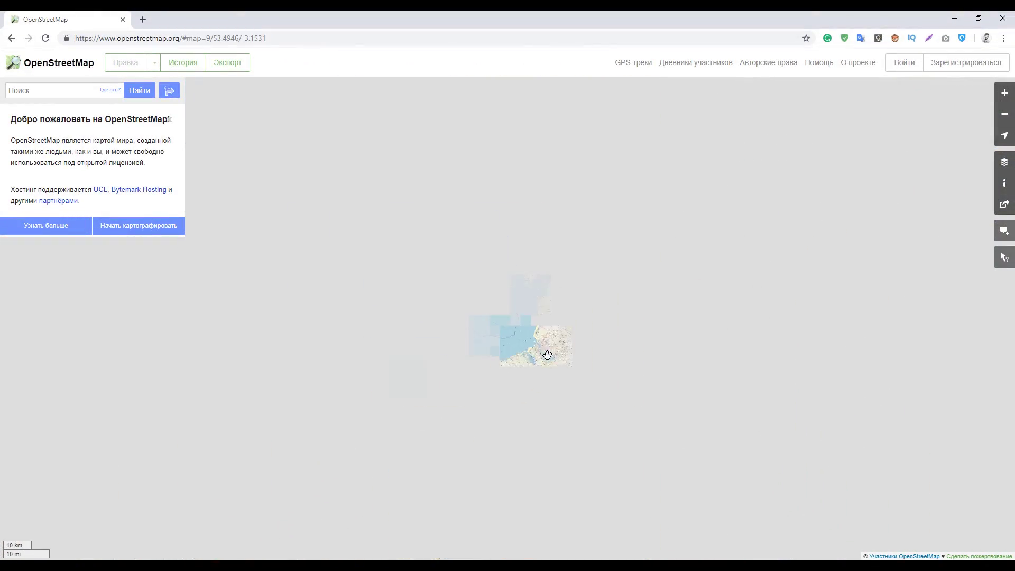
{"action": "left_click_drag", "start_coordinate": [566, 367], "coordinate": [367, 262]}
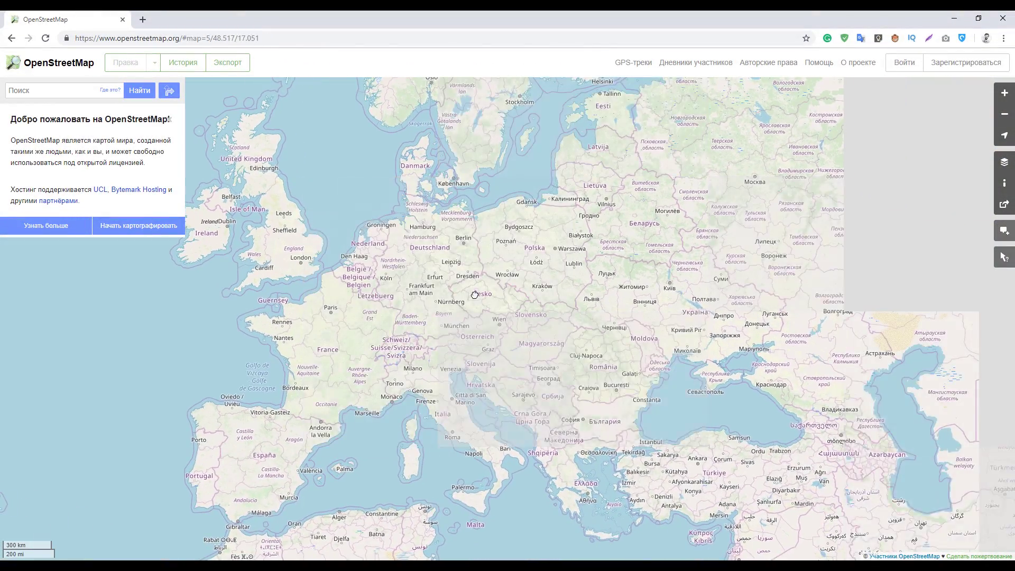
{"action": "scroll", "coordinate": [466, 319], "scroll_direction": "up", "scroll_amount": 2}
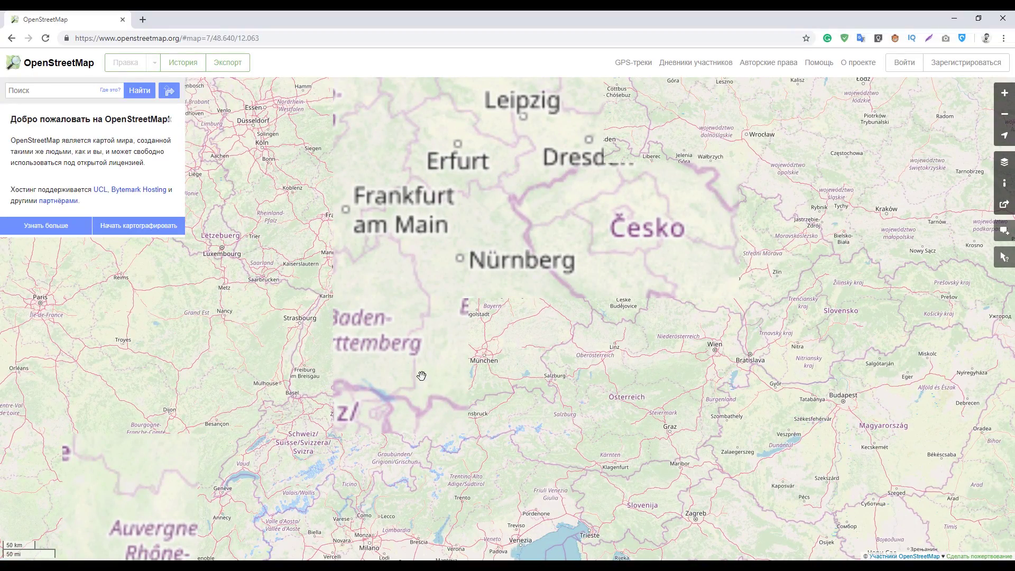
{"action": "left_click_drag", "start_coordinate": [342, 405], "coordinate": [394, 312]}
{"action": "scroll", "coordinate": [344, 404], "scroll_direction": "up", "scroll_amount": 2}
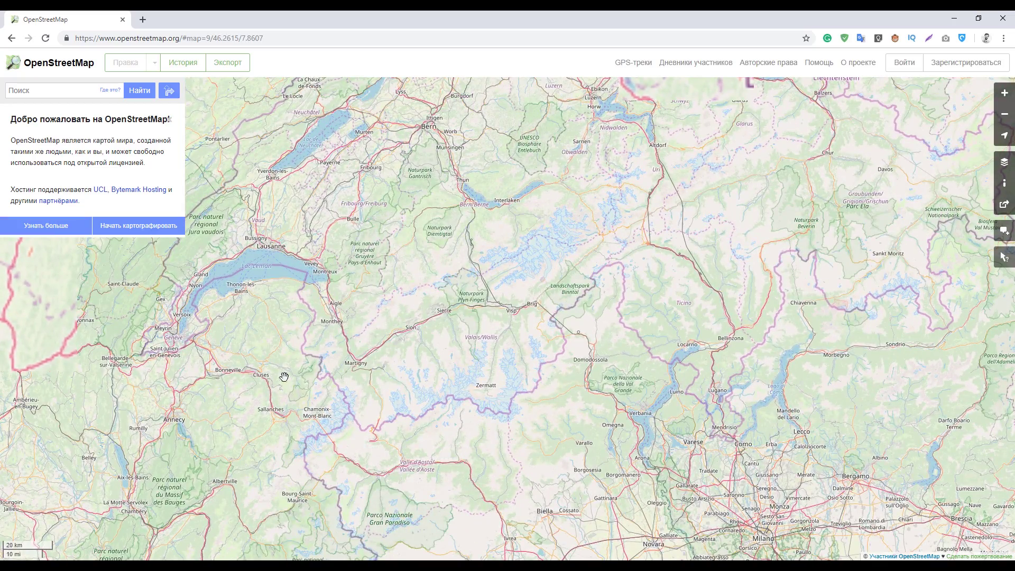
{"action": "left_click_drag", "start_coordinate": [383, 304], "coordinate": [393, 332]}
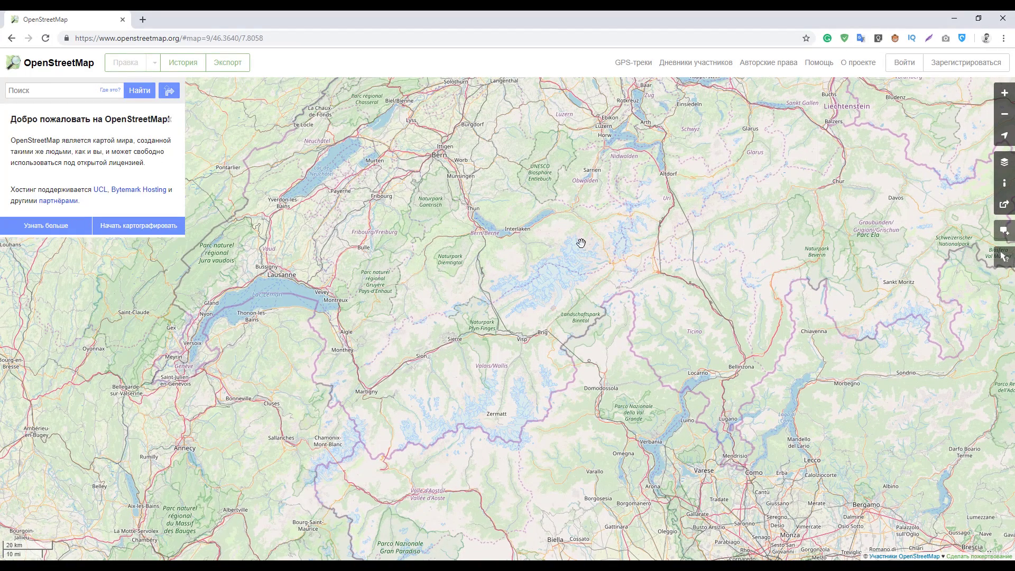
{"action": "left_click", "coordinate": [954, 18]}
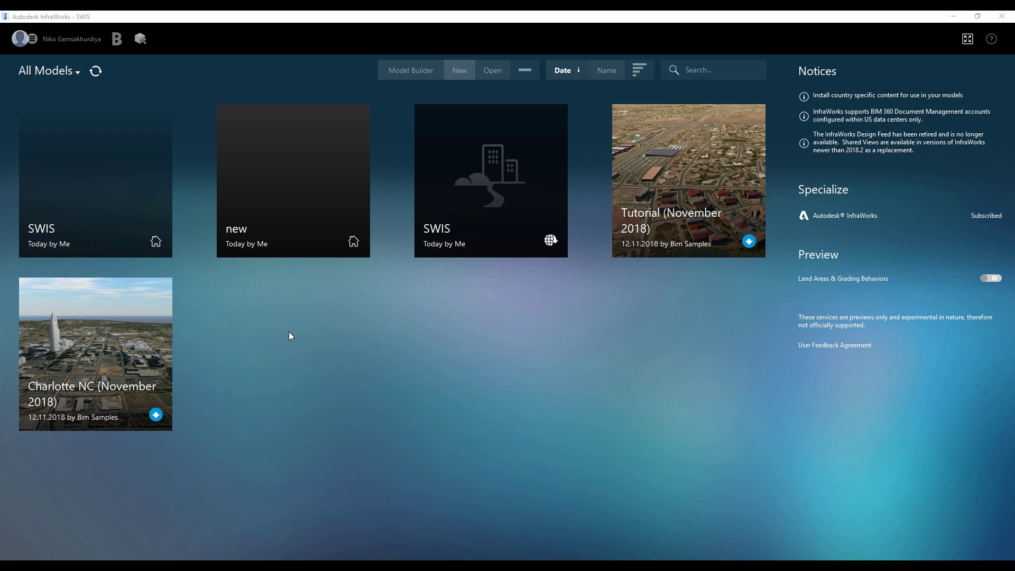
Step: Open Model Builder and locate the lake area around Lugano and Melide in Switzerland on its map
{"action": "left_click", "coordinate": [413, 70]}
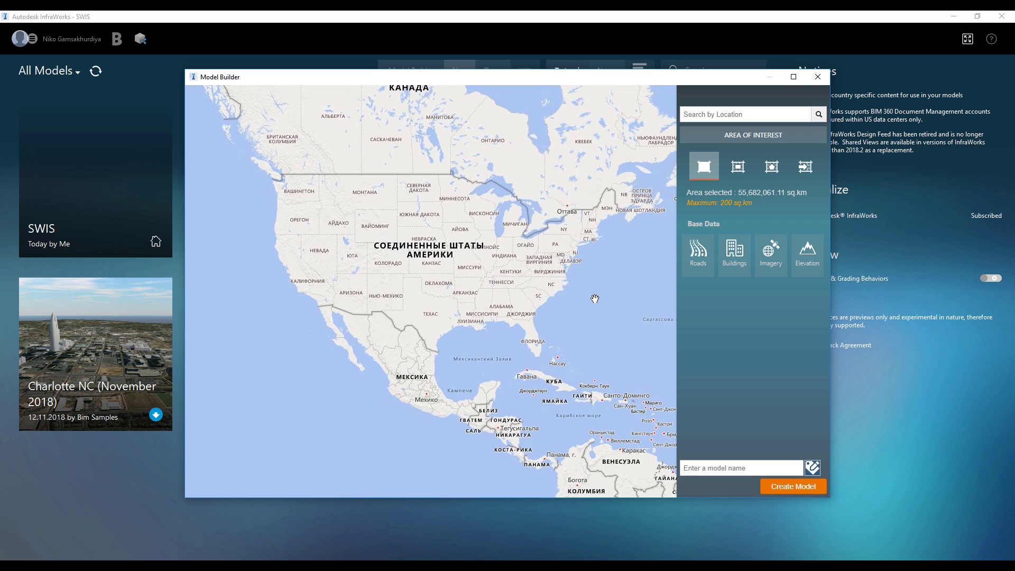
{"action": "left_click_drag", "start_coordinate": [530, 296], "coordinate": [370, 275]}
{"action": "left_click_drag", "start_coordinate": [476, 270], "coordinate": [412, 270]}
{"action": "left_click_drag", "start_coordinate": [550, 188], "coordinate": [407, 283]}
{"action": "scroll", "coordinate": [407, 283], "scroll_direction": "up", "scroll_amount": 5}
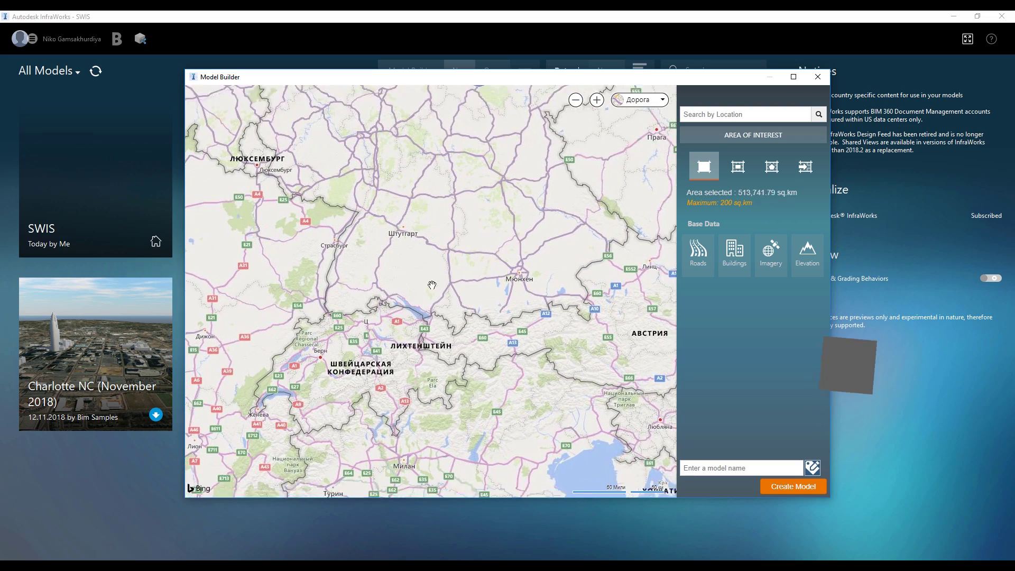
{"action": "scroll", "coordinate": [430, 380], "scroll_direction": "up", "scroll_amount": 3}
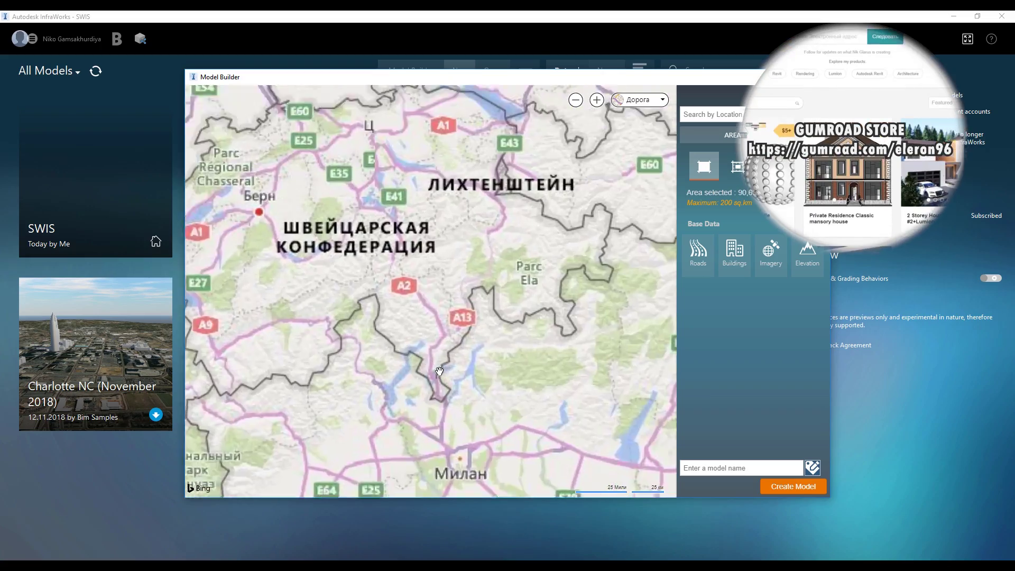
{"action": "scroll", "coordinate": [430, 380], "scroll_direction": "up", "scroll_amount": 3}
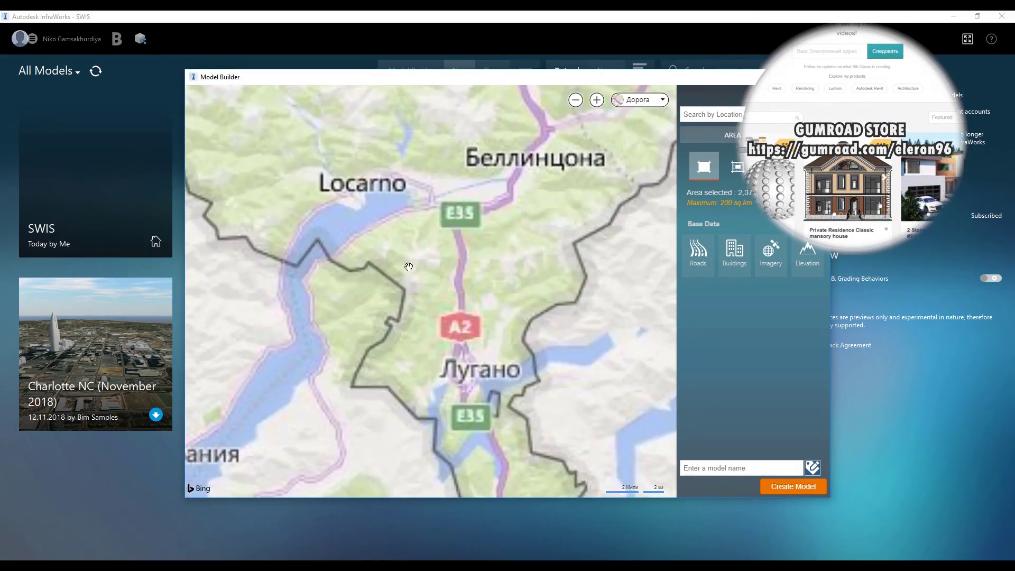
{"action": "scroll", "coordinate": [380, 338], "scroll_direction": "up", "scroll_amount": 3}
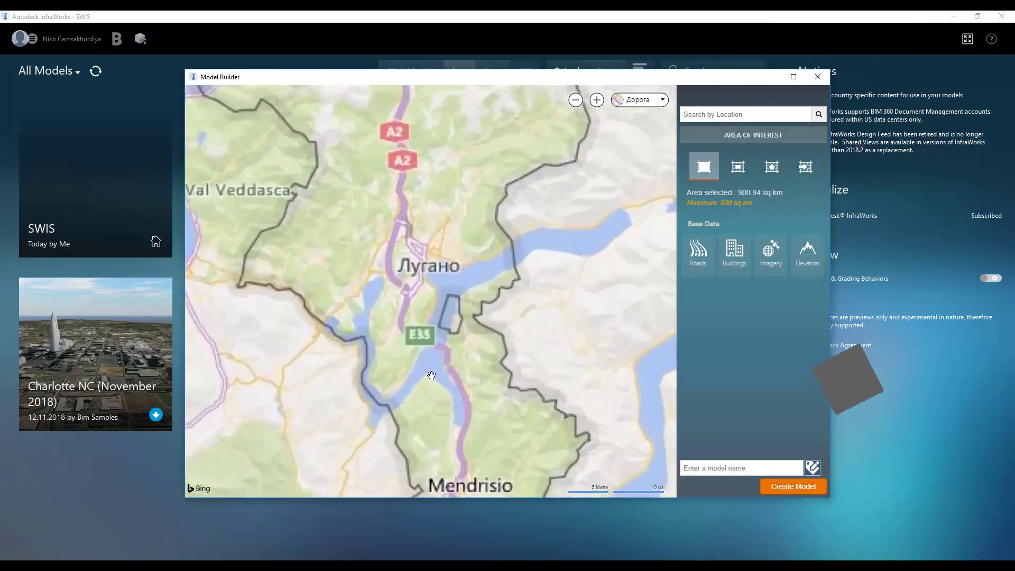
{"action": "left_click_drag", "start_coordinate": [357, 375], "coordinate": [393, 362]}
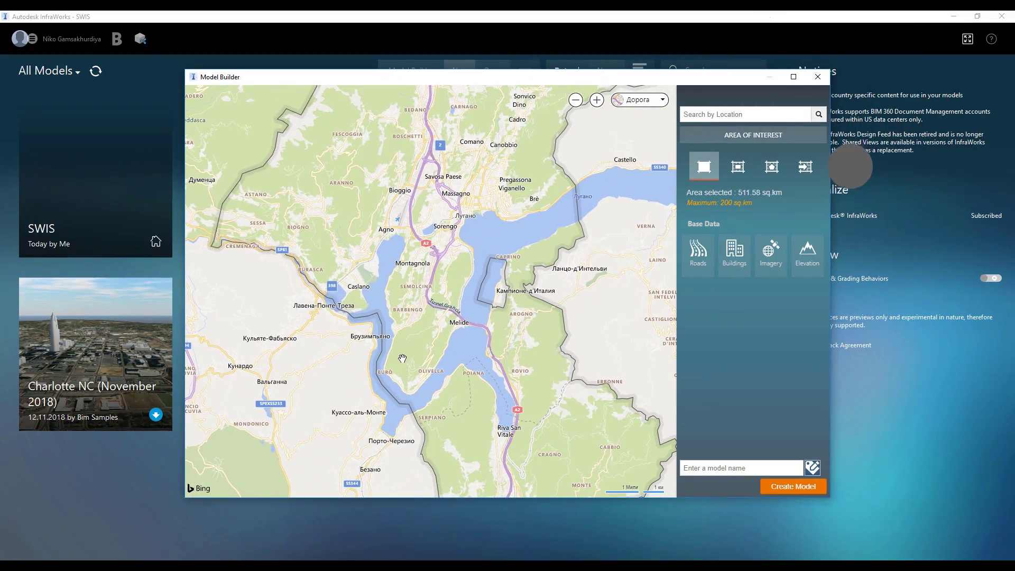
Step: Draw a rectangular area of interest of about 56 sq km around Montagnola and Melide, and close Model Builder without creating a model
{"action": "left_click", "coordinate": [738, 167]}
{"action": "left_click_drag", "start_coordinate": [355, 240], "coordinate": [492, 403]}
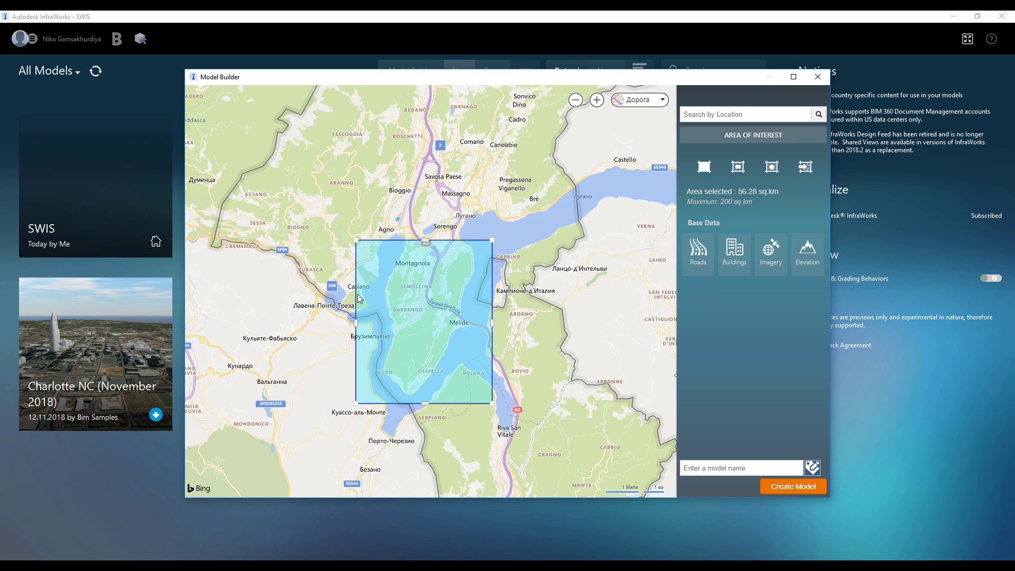
{"action": "left_click", "coordinate": [704, 469]}
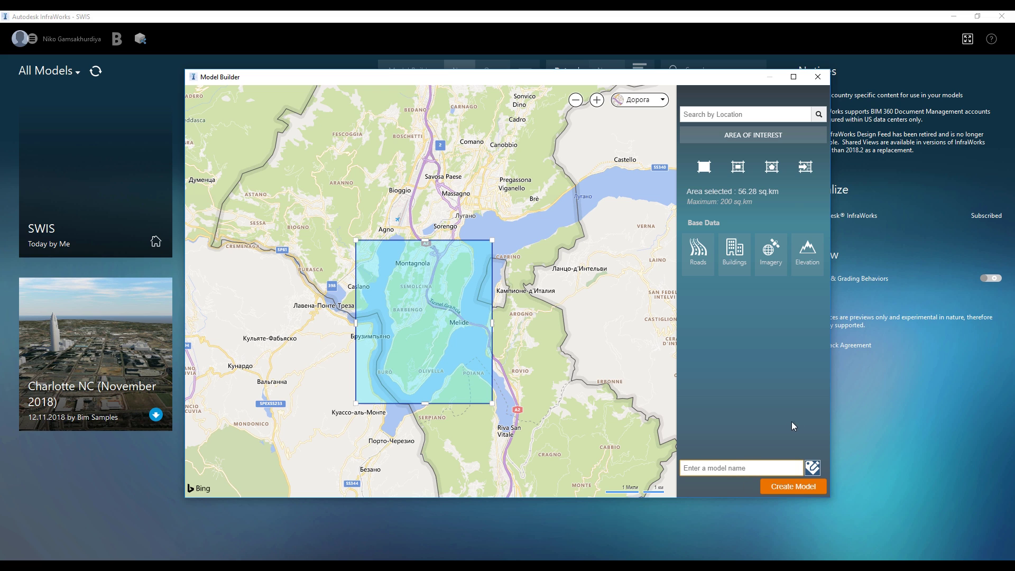
{"action": "left_click", "coordinate": [819, 77]}
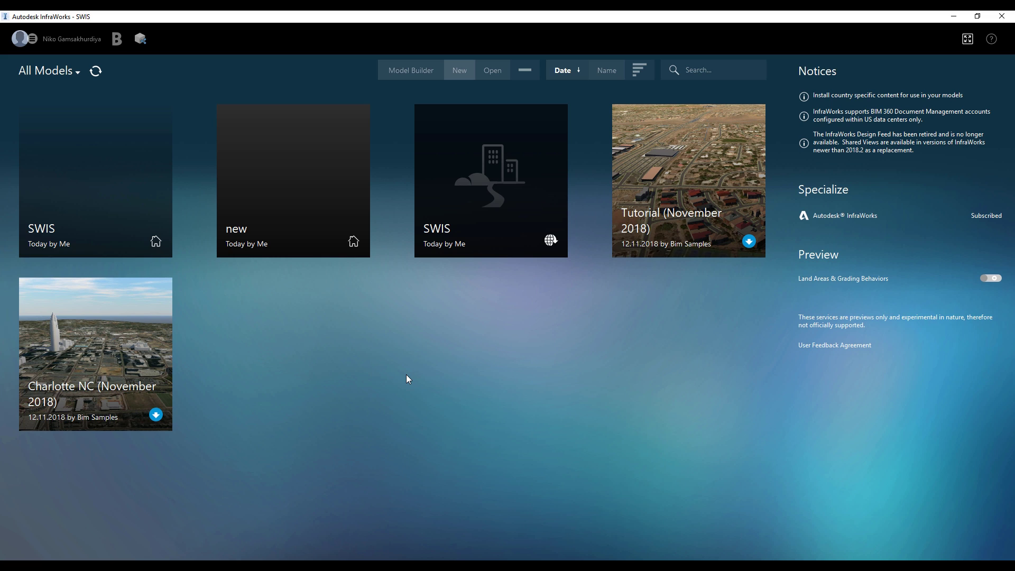
Step: Refresh the model list and open the SWIS model
{"action": "left_click", "coordinate": [93, 71]}
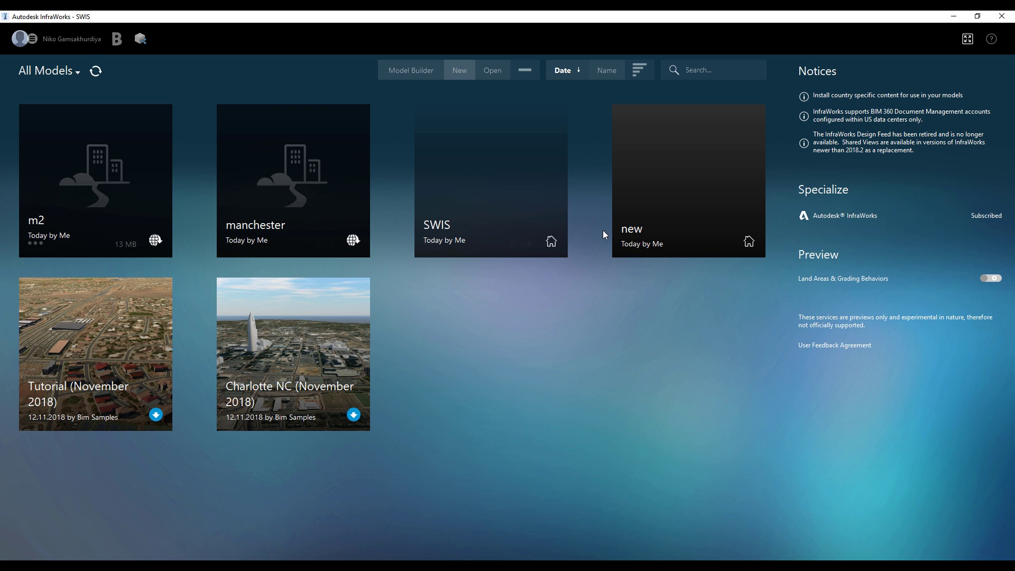
{"action": "left_click", "coordinate": [477, 218]}
{"action": "scroll", "coordinate": [384, 386], "scroll_direction": "down", "scroll_amount": 10}
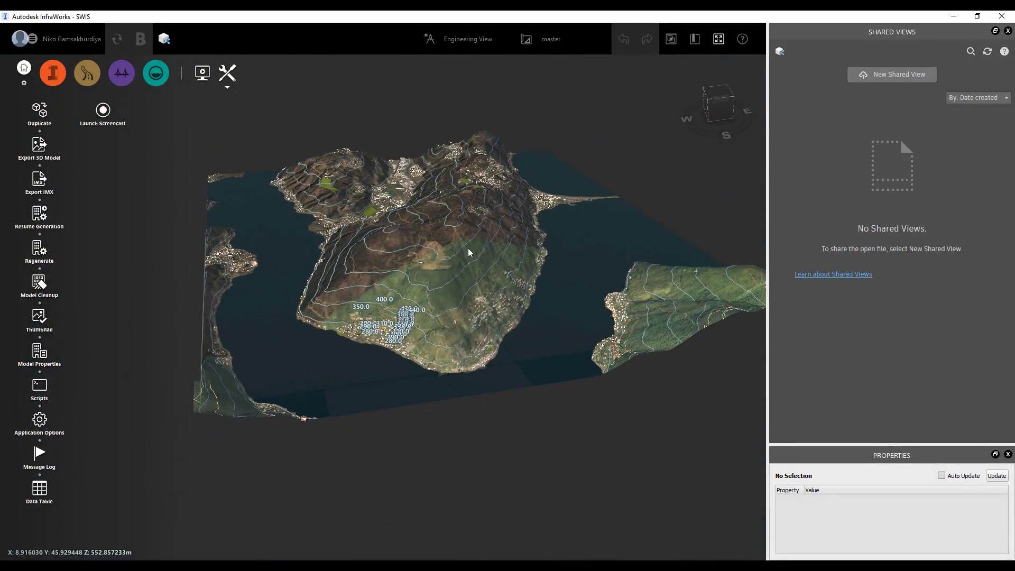
Step: Examine the generated mountain terrain, its contour lines, and the buildings and road along the lakeshore up close
{"action": "scroll", "coordinate": [386, 193], "scroll_direction": "up", "scroll_amount": 3}
{"action": "scroll", "coordinate": [386, 193], "scroll_direction": "up", "scroll_amount": 3}
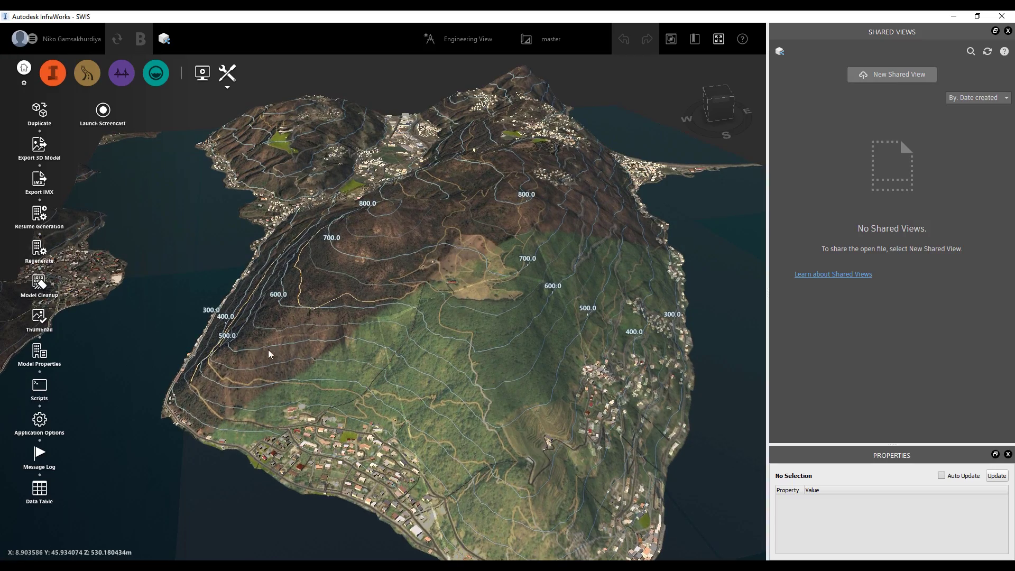
{"action": "scroll", "coordinate": [297, 315], "scroll_direction": "down", "scroll_amount": 2}
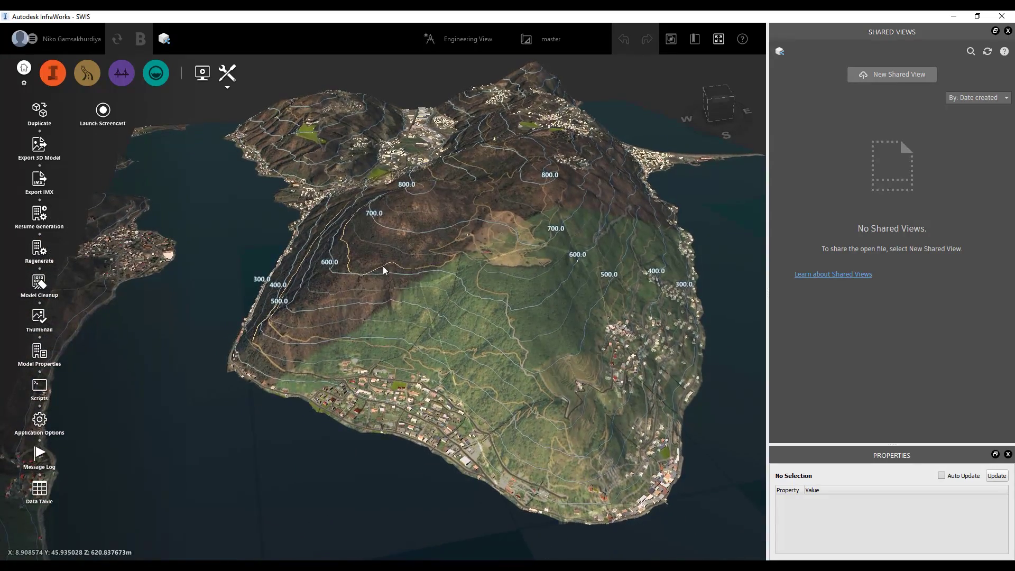
{"action": "scroll", "coordinate": [372, 290], "scroll_direction": "up", "scroll_amount": 2}
{"action": "scroll", "coordinate": [364, 316], "scroll_direction": "up", "scroll_amount": 2}
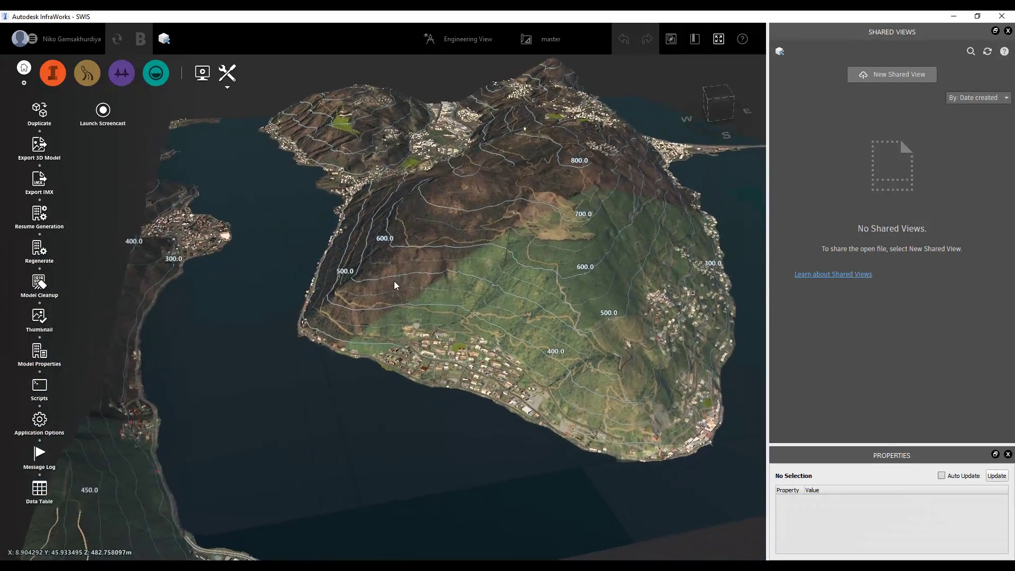
{"action": "scroll", "coordinate": [412, 119], "scroll_direction": "up", "scroll_amount": 2}
{"action": "scroll", "coordinate": [340, 260], "scroll_direction": "up", "scroll_amount": 5}
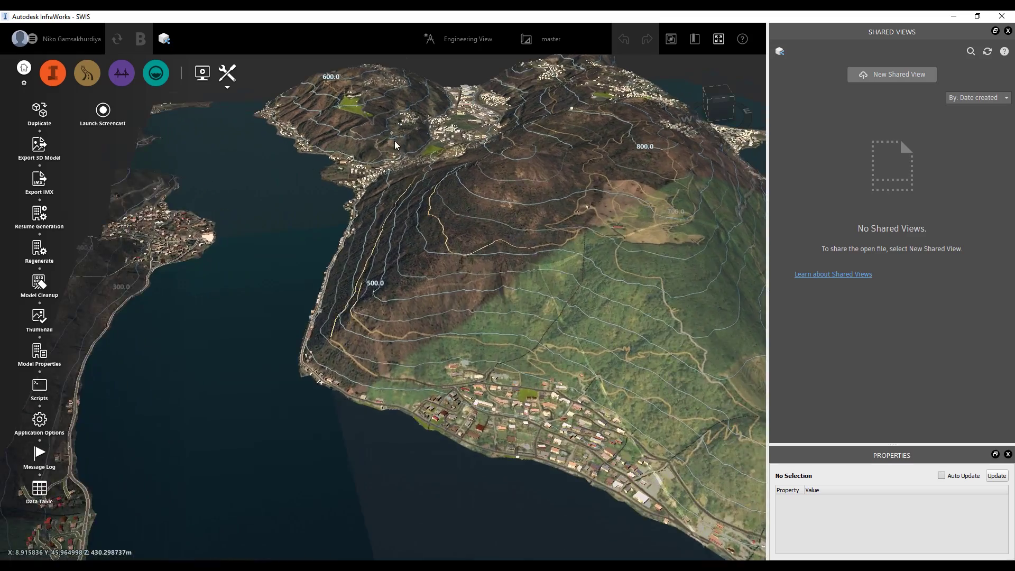
{"action": "scroll", "coordinate": [283, 395], "scroll_direction": "up", "scroll_amount": 6}
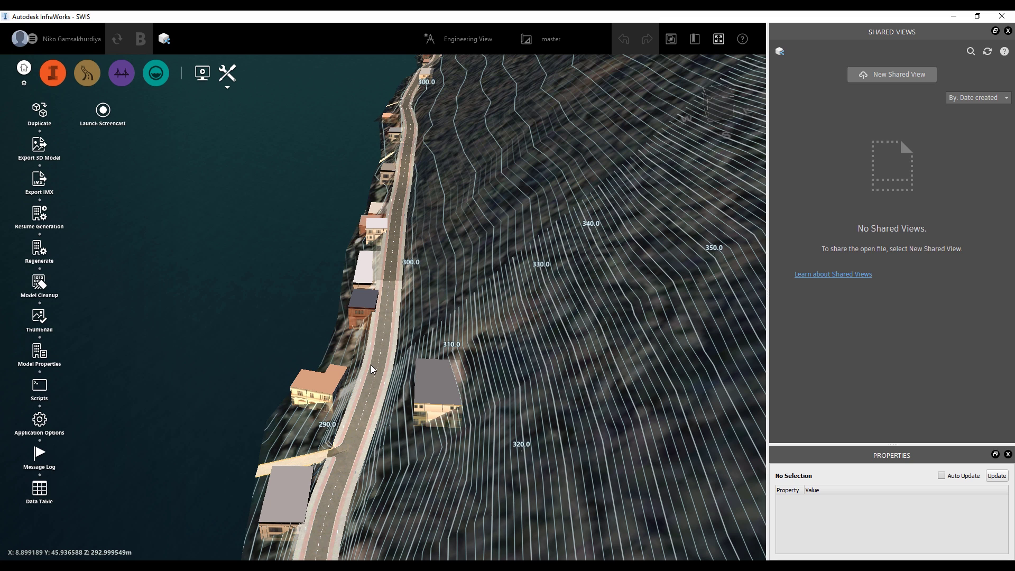
Step: Inspect the properties of the lakeside road and of the Lago di Lugano water area
{"action": "left_click", "coordinate": [243, 389]}
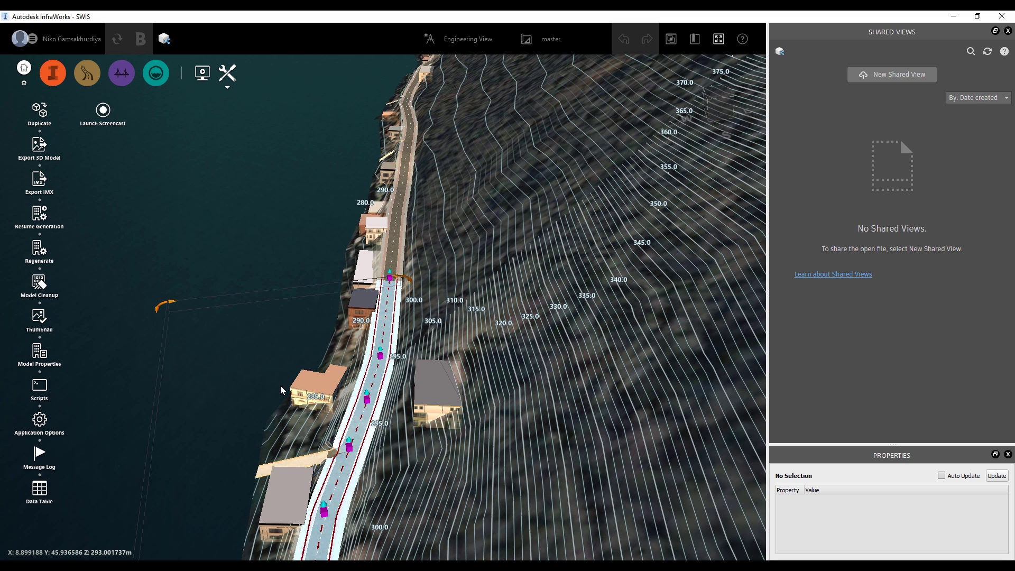
{"action": "scroll", "coordinate": [319, 334], "scroll_direction": "down", "scroll_amount": 5}
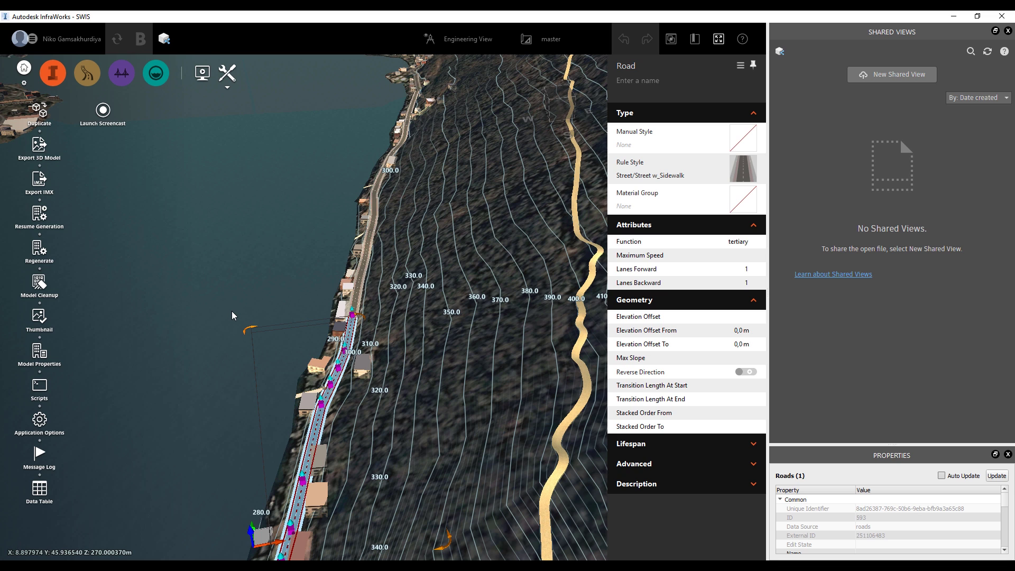
{"action": "left_click", "coordinate": [229, 325]}
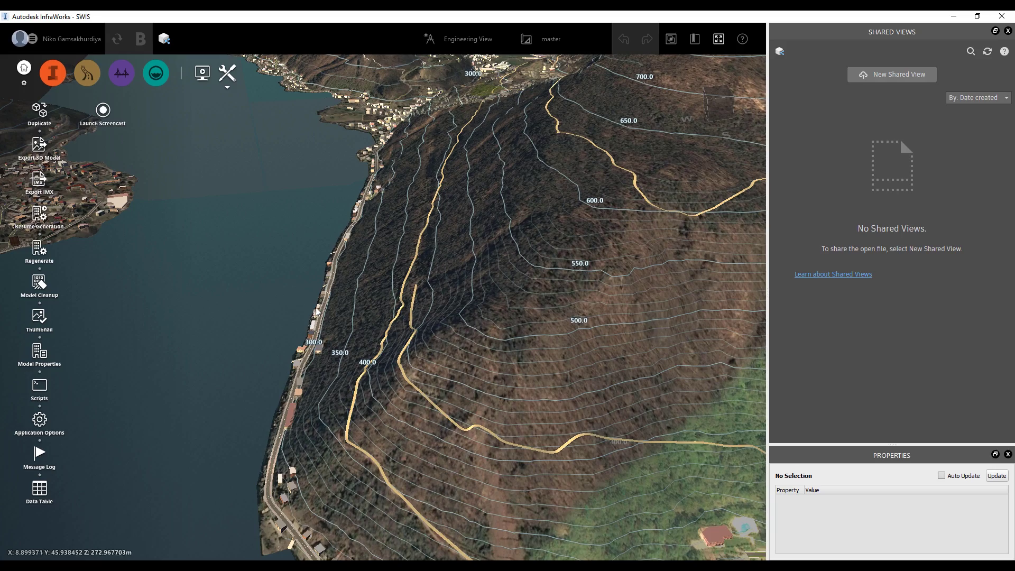
{"action": "scroll", "coordinate": [312, 309], "scroll_direction": "down", "scroll_amount": 5}
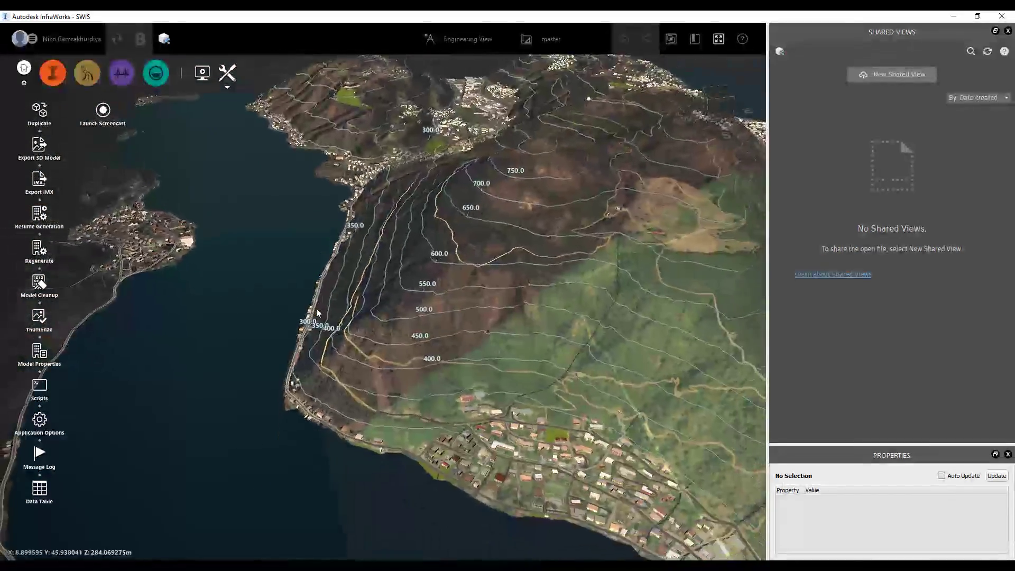
Step: Examine the whole peninsula from different angles, and the streets and buildings of the town behind the mountain up close
{"action": "scroll", "coordinate": [316, 312], "scroll_direction": "down", "scroll_amount": 2}
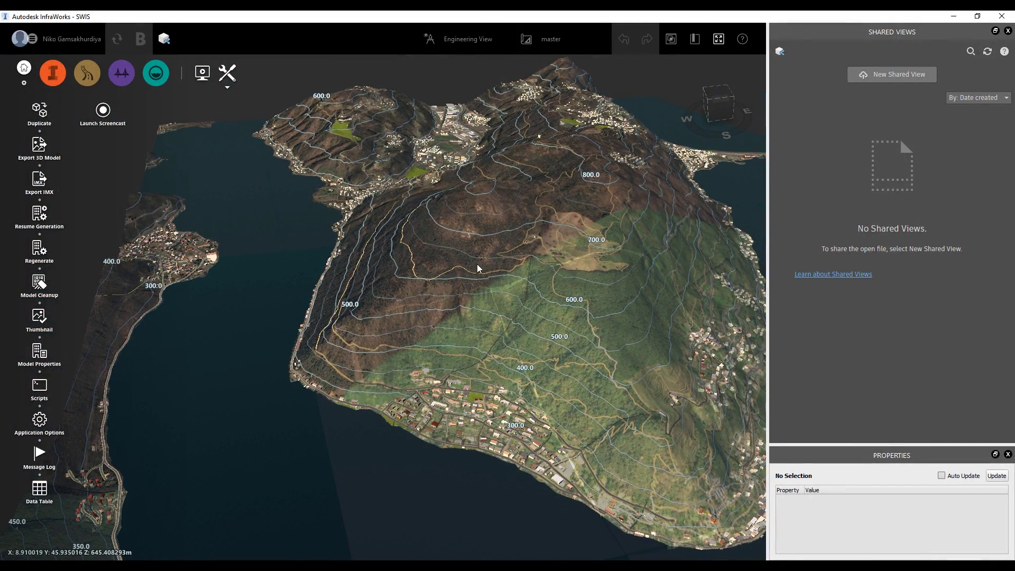
{"action": "middle_click_drag", "start_coordinate": [408, 315], "coordinate": [445, 291]}
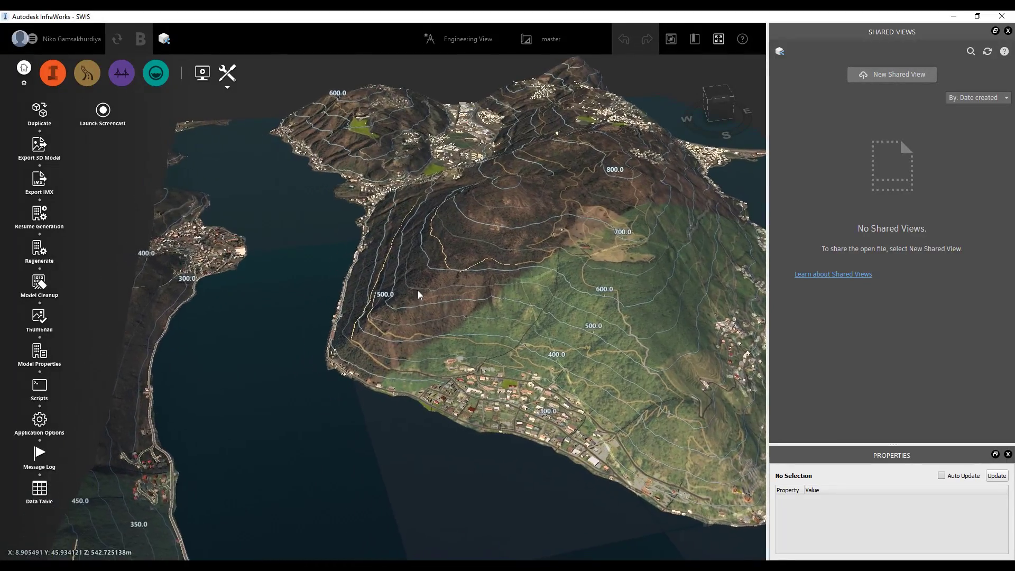
{"action": "left_click_drag", "start_coordinate": [445, 294], "coordinate": [253, 292]}
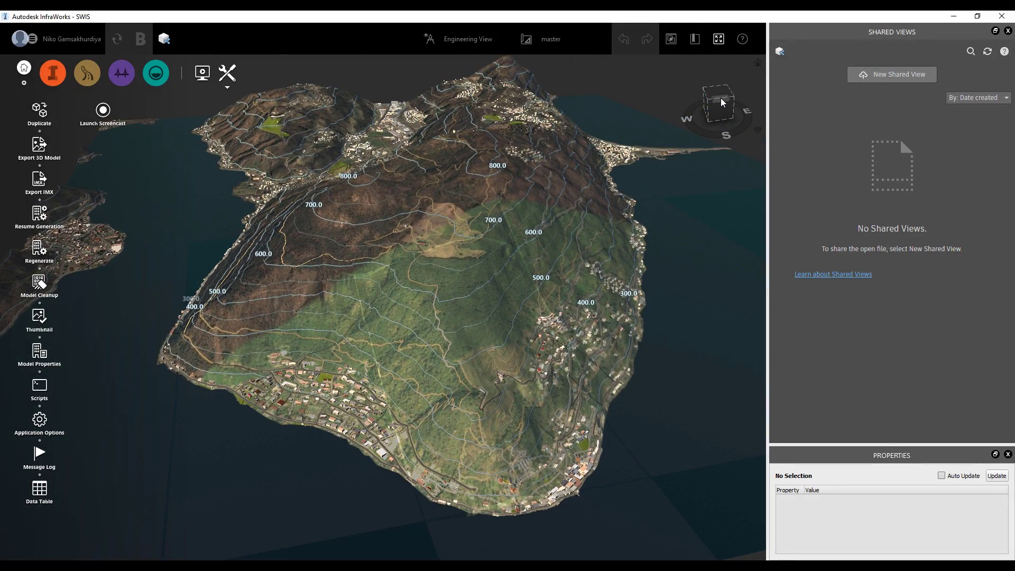
{"action": "left_click_drag", "start_coordinate": [720, 103], "coordinate": [774, 102]}
{"action": "mouse_move", "coordinate": [475, 121]}
{"action": "left_mouse_down"}
{"action": "mouse_move", "coordinate": [164, 159]}
{"action": "mouse_move", "coordinate": [126, 185]}
{"action": "mouse_move", "coordinate": [137, 169]}
{"action": "left_mouse_up"}
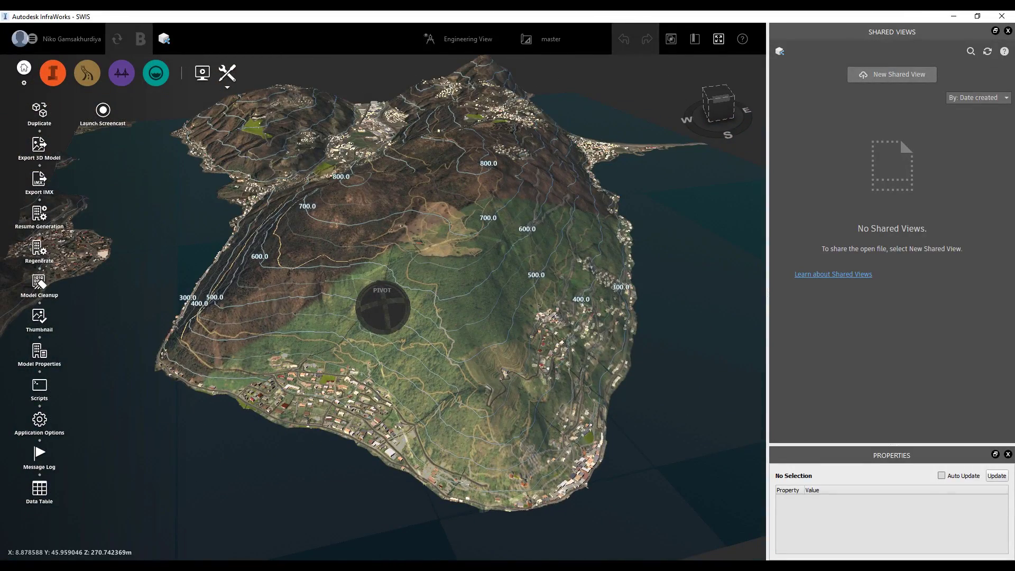
{"action": "mouse_move", "coordinate": [127, 335]}
{"action": "left_mouse_down"}
{"action": "mouse_move", "coordinate": [358, 376]}
{"action": "mouse_move", "coordinate": [363, 385]}
{"action": "mouse_move", "coordinate": [242, 379]}
{"action": "left_mouse_up"}
{"action": "scroll", "coordinate": [501, 136], "scroll_direction": "down", "scroll_amount": 5}
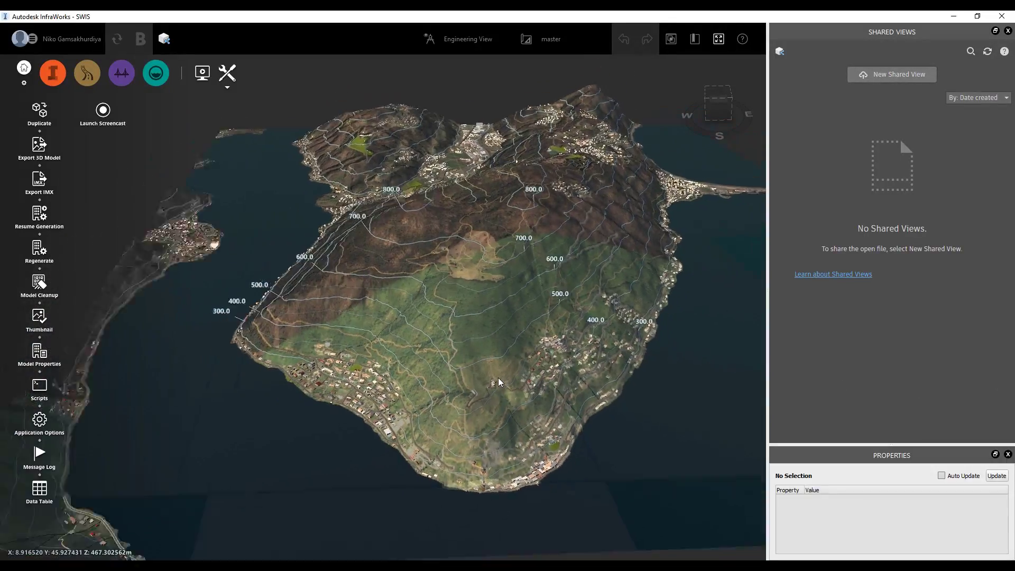
{"action": "scroll", "coordinate": [501, 136], "scroll_direction": "up", "scroll_amount": 10}
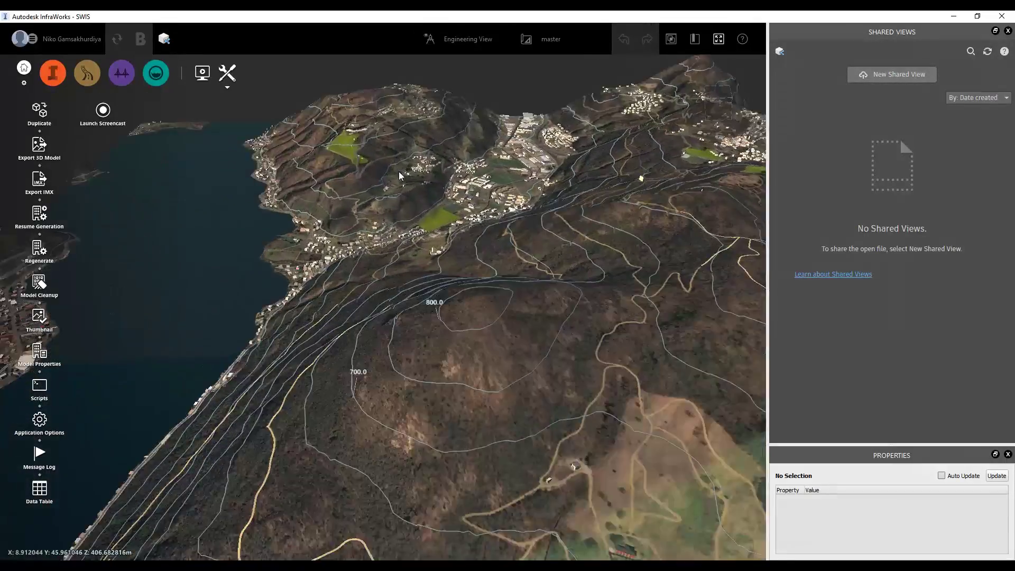
{"action": "scroll", "coordinate": [397, 177], "scroll_direction": "up", "scroll_amount": 5}
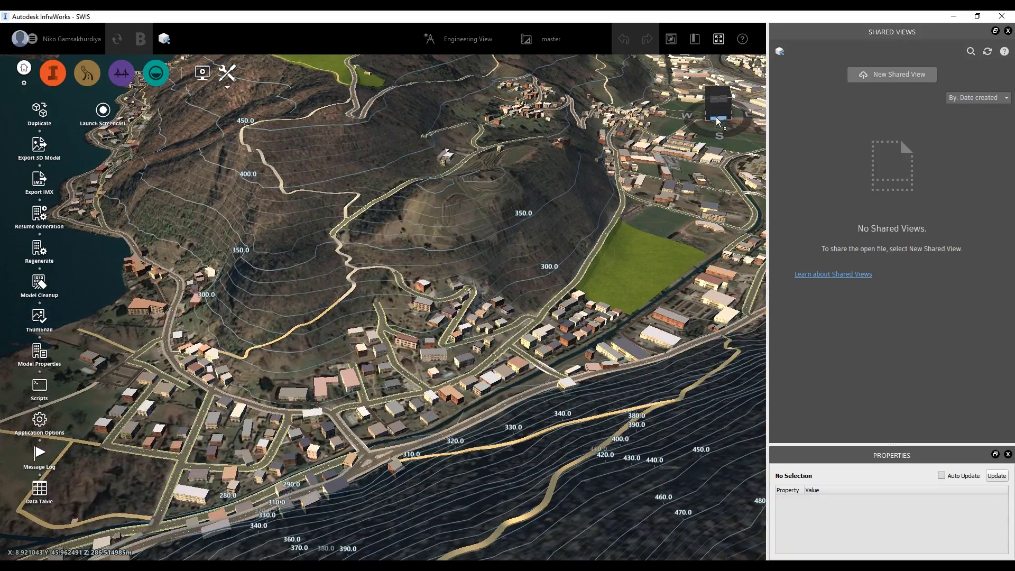
{"action": "left_click", "coordinate": [708, 100]}
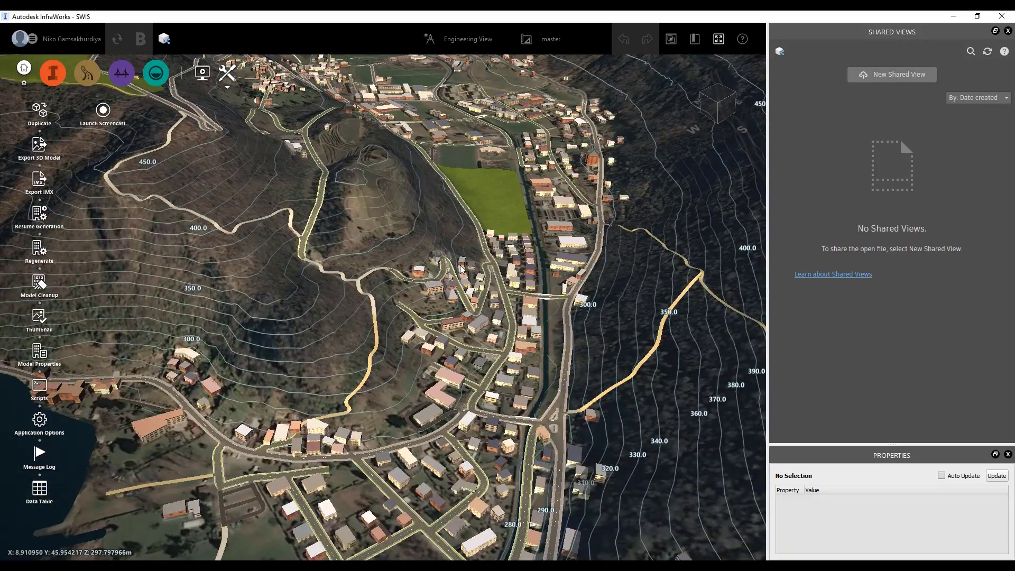
Step: Open the view settings over the lakeside peninsula and switch the sun color off and back on
{"action": "scroll", "coordinate": [460, 268], "scroll_direction": "down", "scroll_amount": 5}
{"action": "scroll", "coordinate": [433, 350], "scroll_direction": "up", "scroll_amount": 10}
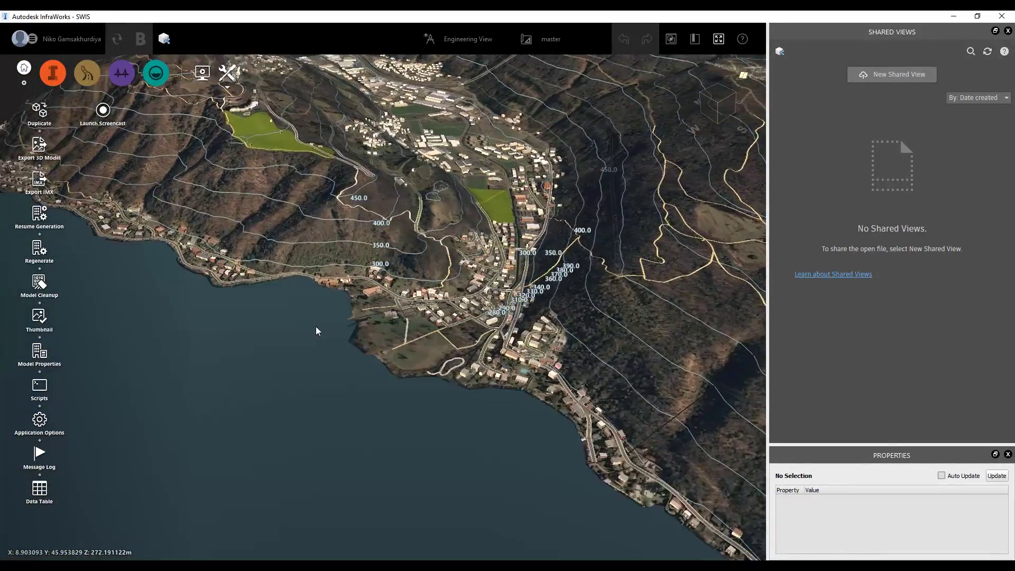
{"action": "scroll", "coordinate": [368, 401], "scroll_direction": "up", "scroll_amount": 3}
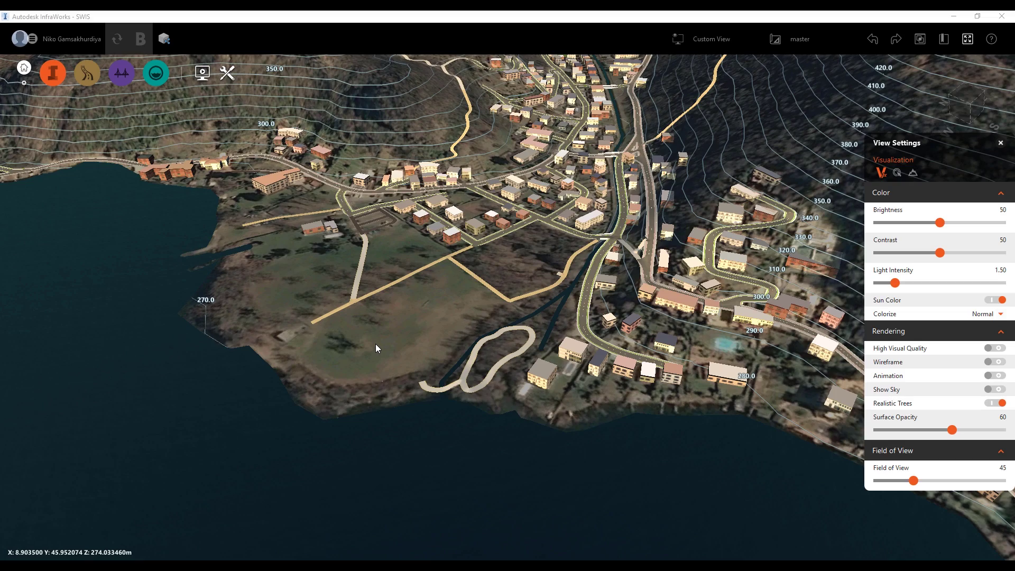
{"action": "left_click_drag", "start_coordinate": [946, 144], "coordinate": [858, 146]}
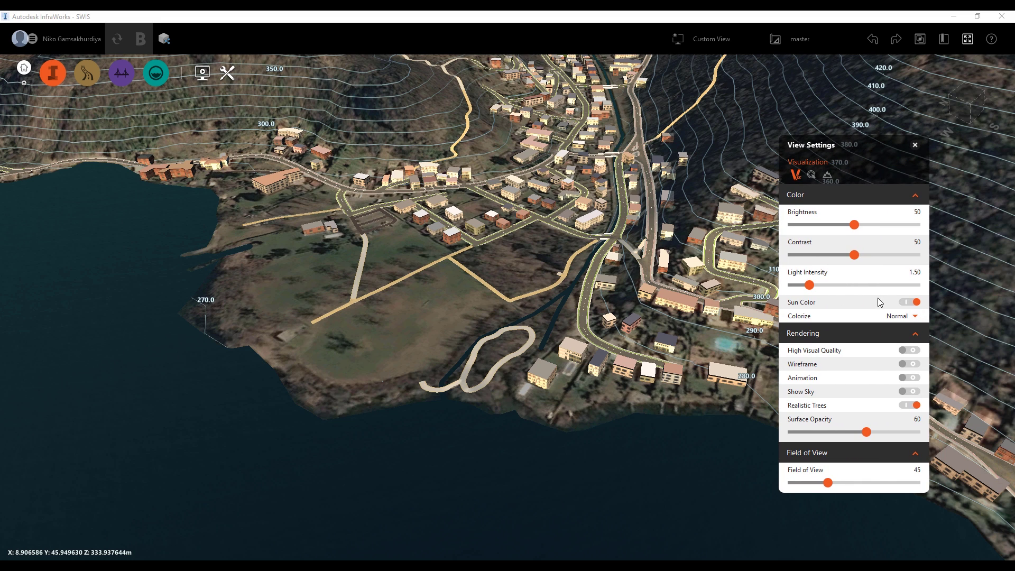
{"action": "left_click", "coordinate": [912, 305]}
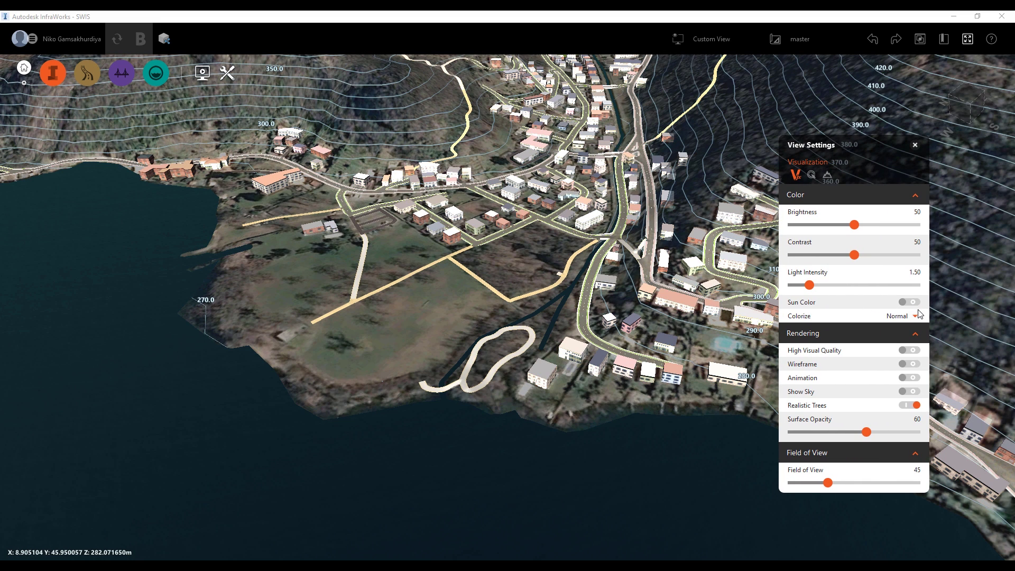
{"action": "left_click", "coordinate": [912, 303]}
Step: Try the Grayscale colorize mode on the view and return it to Normal
{"action": "left_click", "coordinate": [912, 315]}
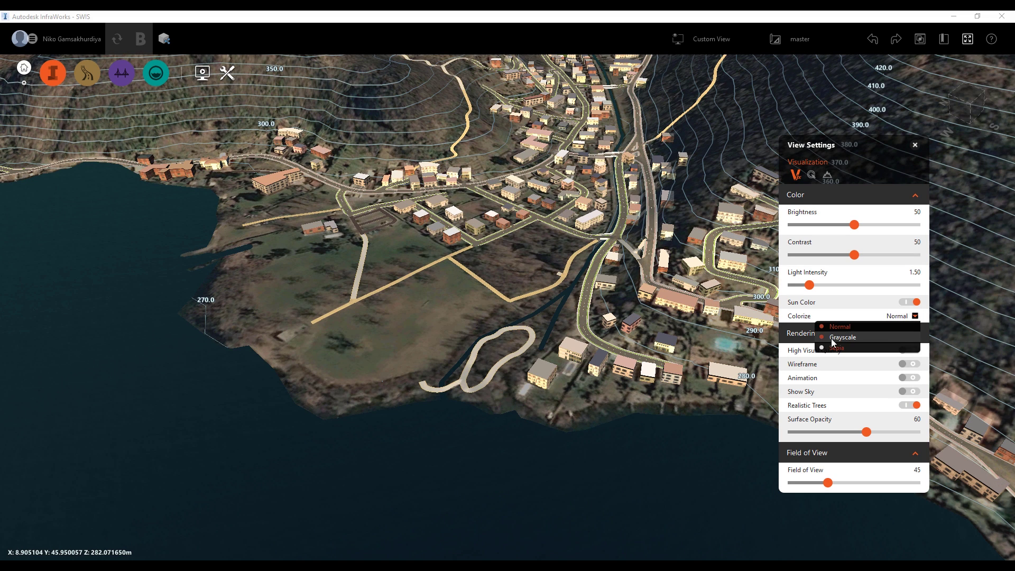
{"action": "left_click", "coordinate": [847, 336]}
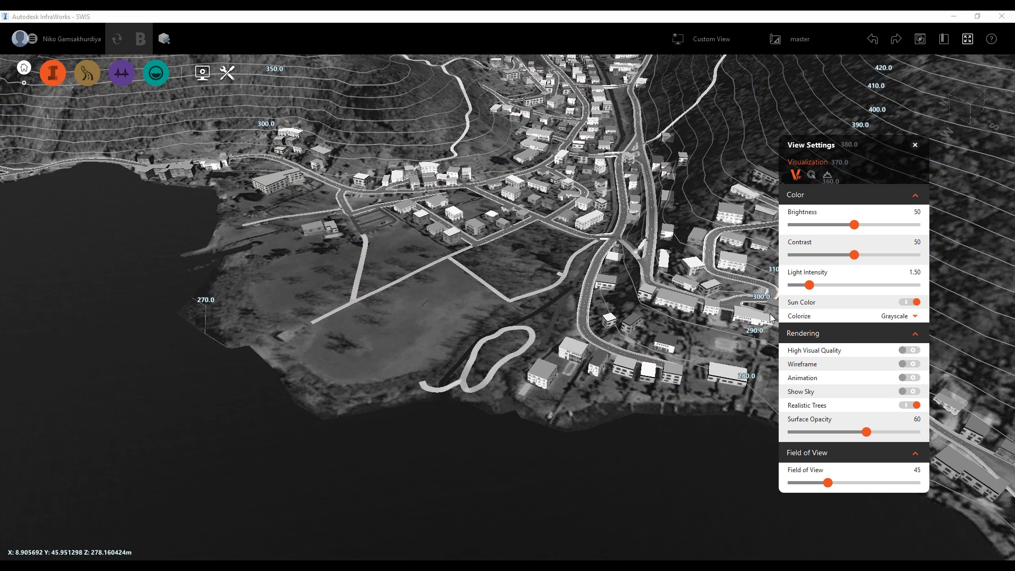
{"action": "left_click", "coordinate": [909, 317]}
{"action": "left_click", "coordinate": [839, 328]}
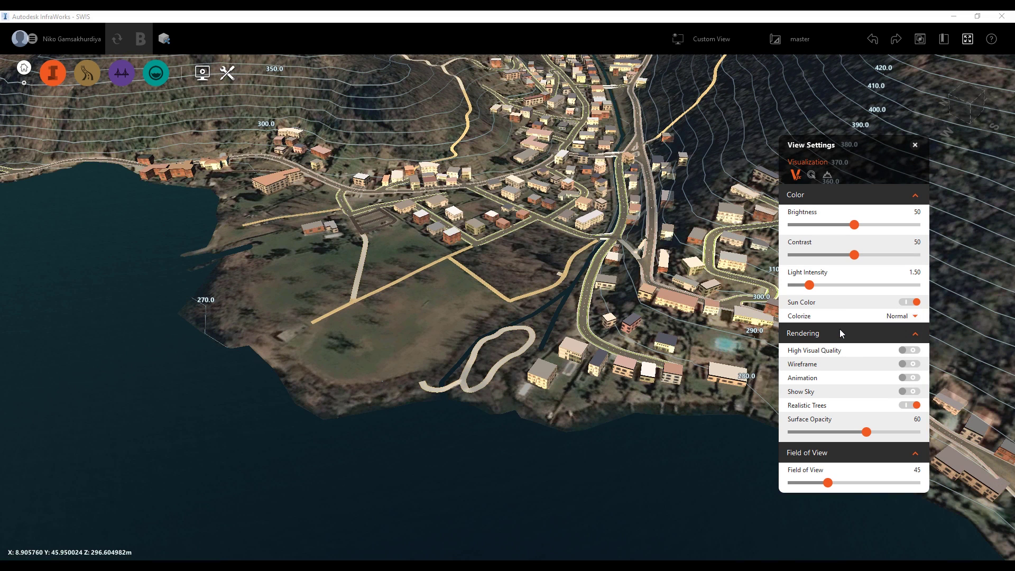
Step: Display the model as wireframe, examine the peninsula's mesh from different angles, and turn the wireframe rendering off again
{"action": "left_click", "coordinate": [911, 364]}
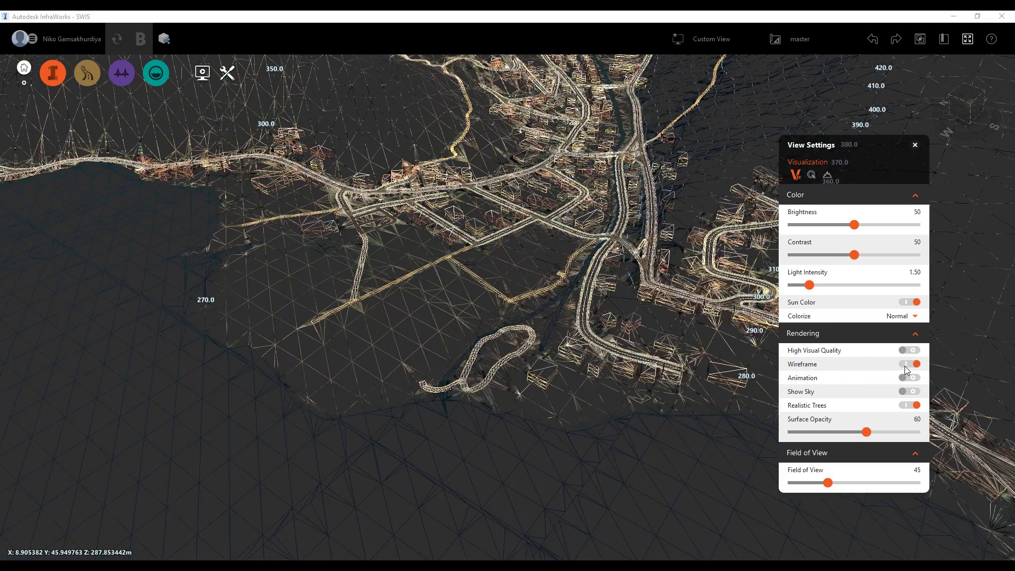
{"action": "left_click_drag", "start_coordinate": [313, 417], "coordinate": [294, 358]}
{"action": "middle_click_drag", "start_coordinate": [295, 363], "coordinate": [314, 419]}
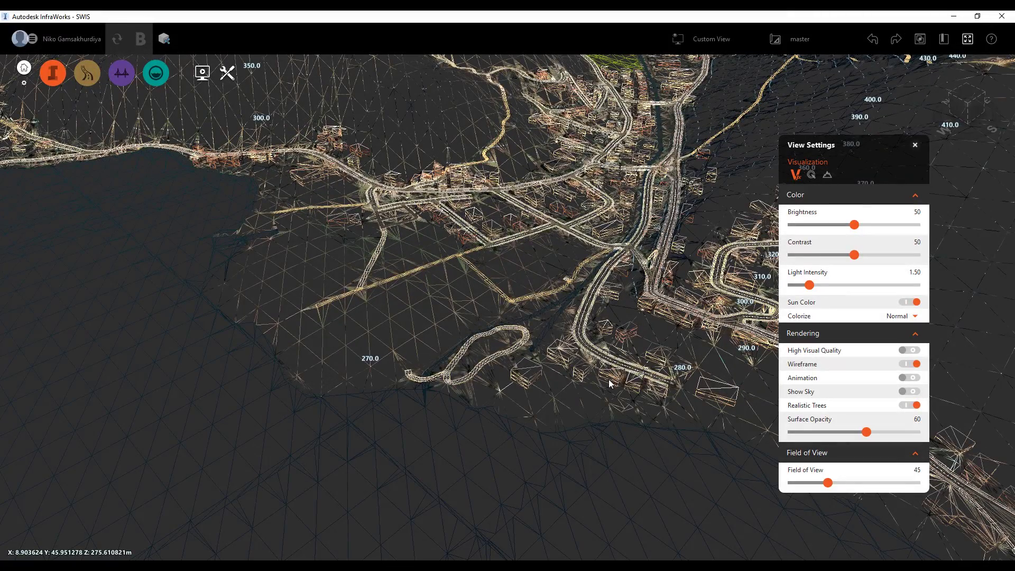
{"action": "left_click", "coordinate": [910, 364]}
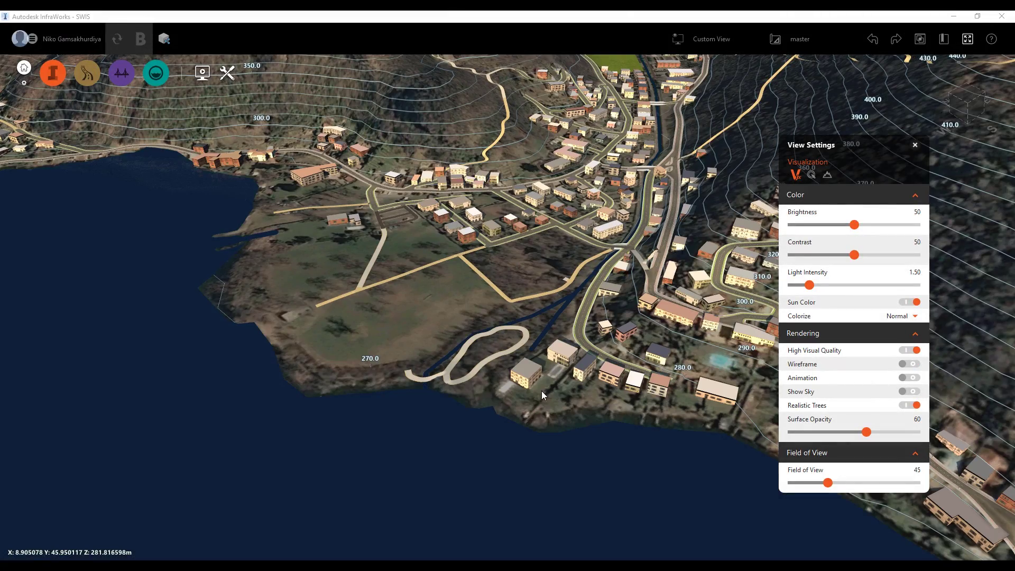
Step: Turn high visual quality back off, and try the sky display while orbiting the peninsula before disabling it again
{"action": "left_click", "coordinate": [911, 352]}
{"action": "left_click", "coordinate": [910, 391]}
{"action": "left_click_drag", "start_coordinate": [455, 386], "coordinate": [464, 430]}
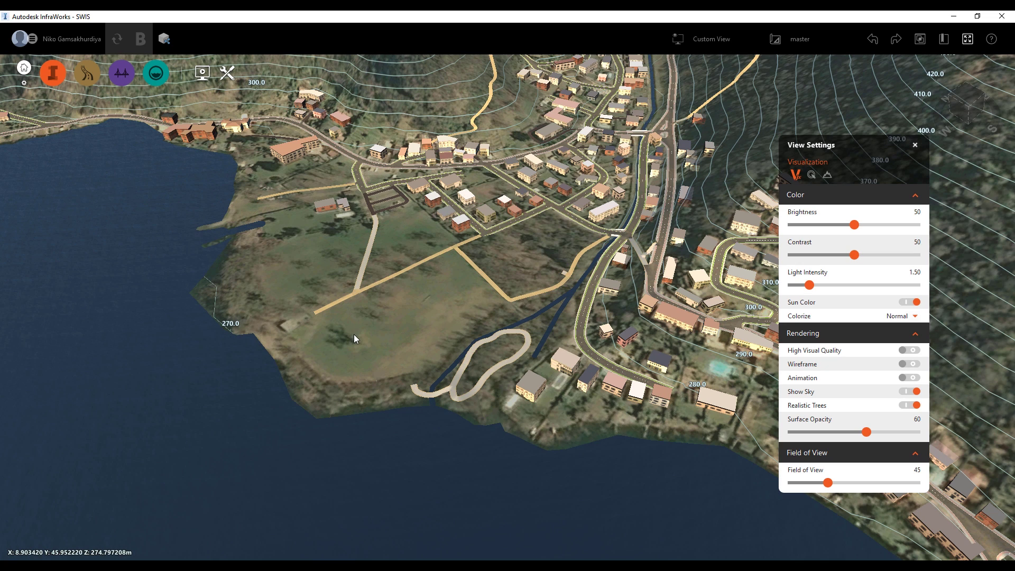
{"action": "left_click", "coordinate": [908, 392]}
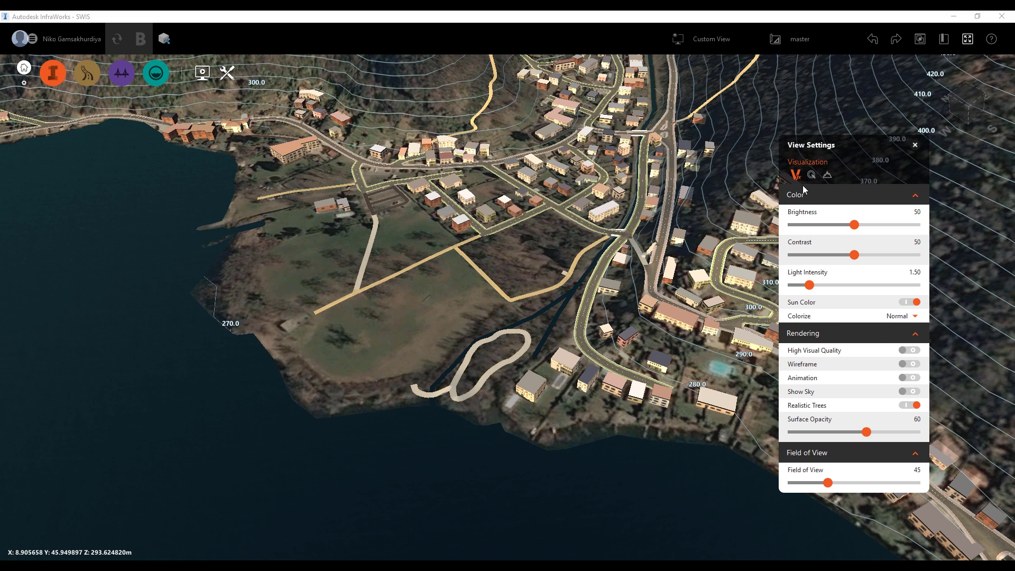
Step: Look through the interaction and terrain contour settings and move the settings window aside
{"action": "left_click", "coordinate": [811, 174]}
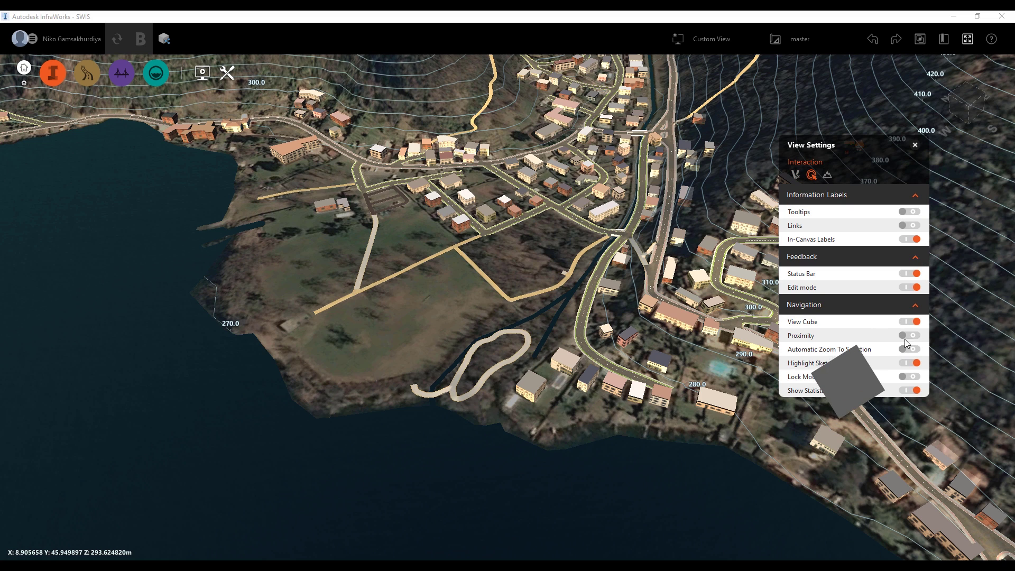
{"action": "left_click", "coordinate": [793, 175]}
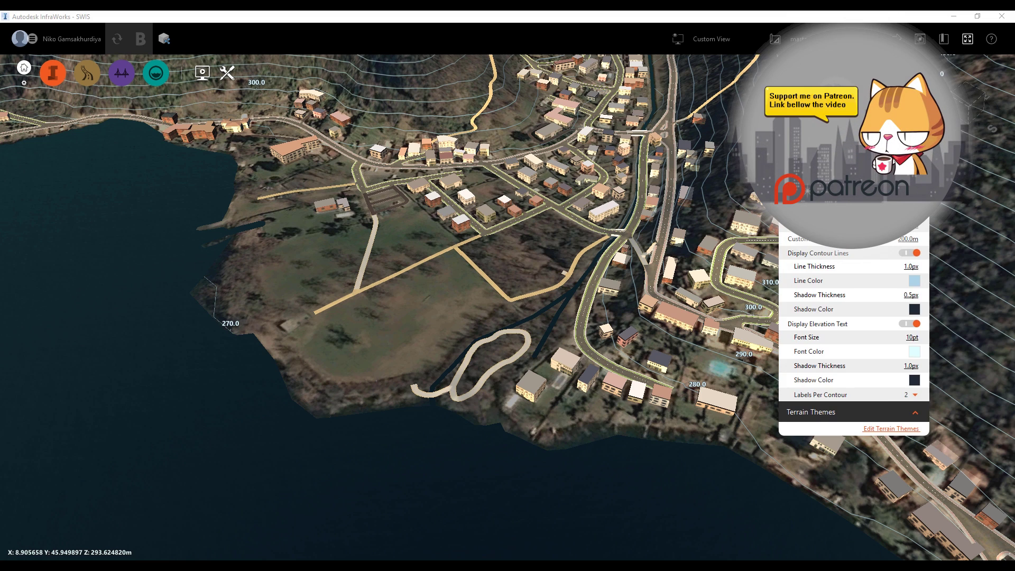
{"action": "left_click_drag", "start_coordinate": [869, 140], "coordinate": [955, 237]}
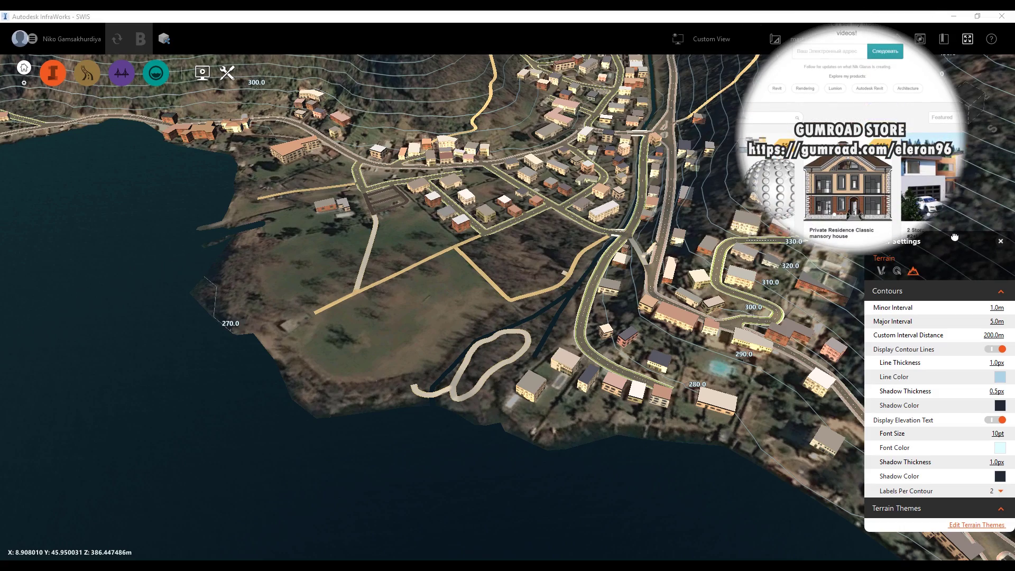
Step: Set the assembly for new component roads to Bridge Four Lane Median with Sidewalk
{"action": "scroll", "coordinate": [268, 318], "scroll_direction": "up", "scroll_amount": 5}
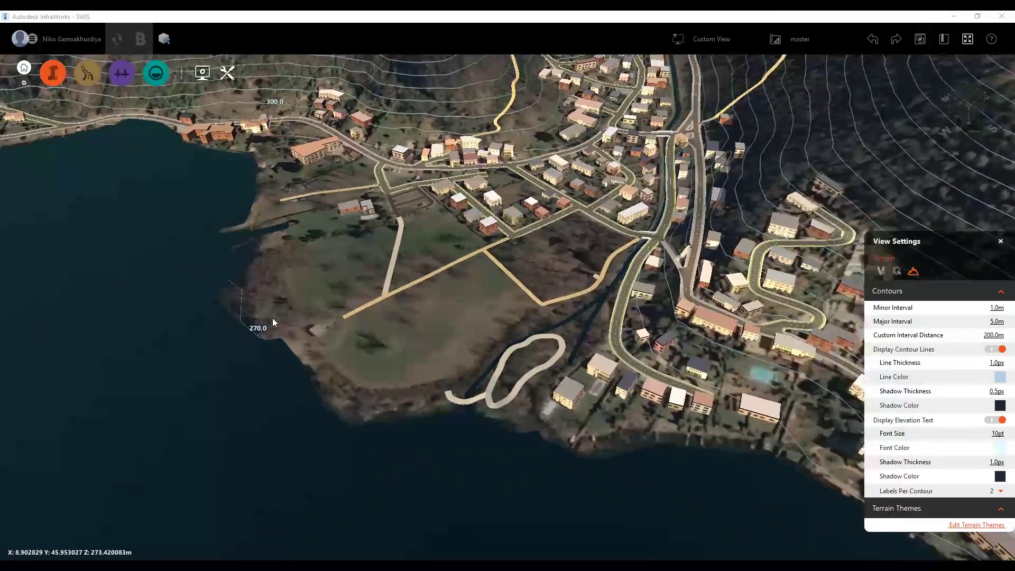
{"action": "scroll", "coordinate": [372, 360], "scroll_direction": "up", "scroll_amount": 4}
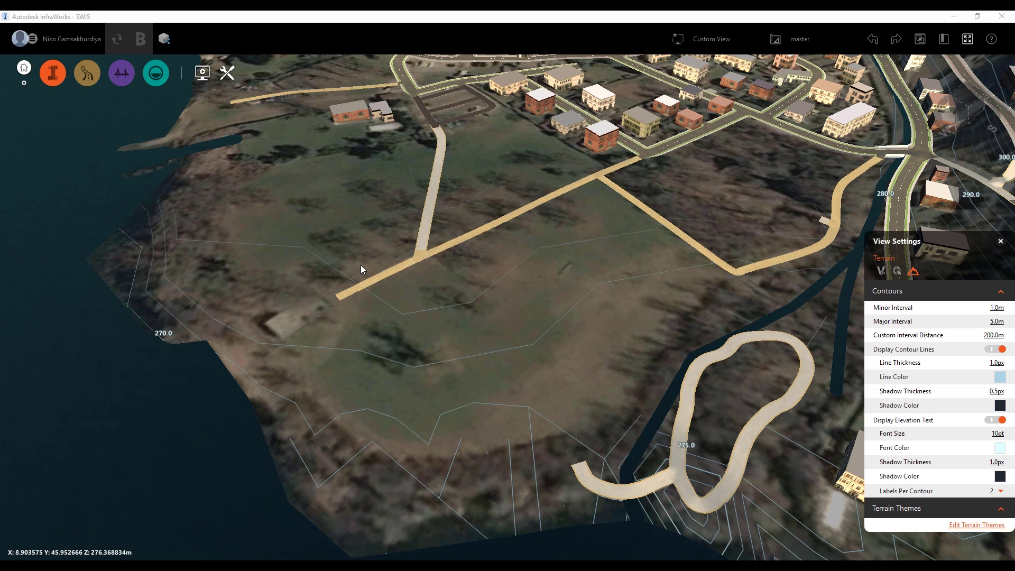
{"action": "left_click", "coordinate": [85, 78]}
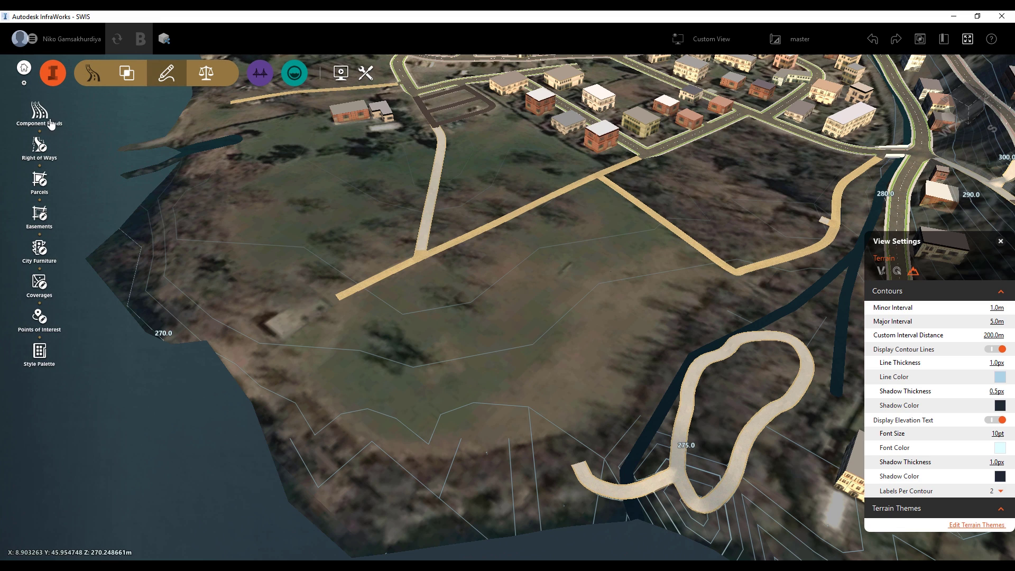
{"action": "left_click", "coordinate": [45, 119]}
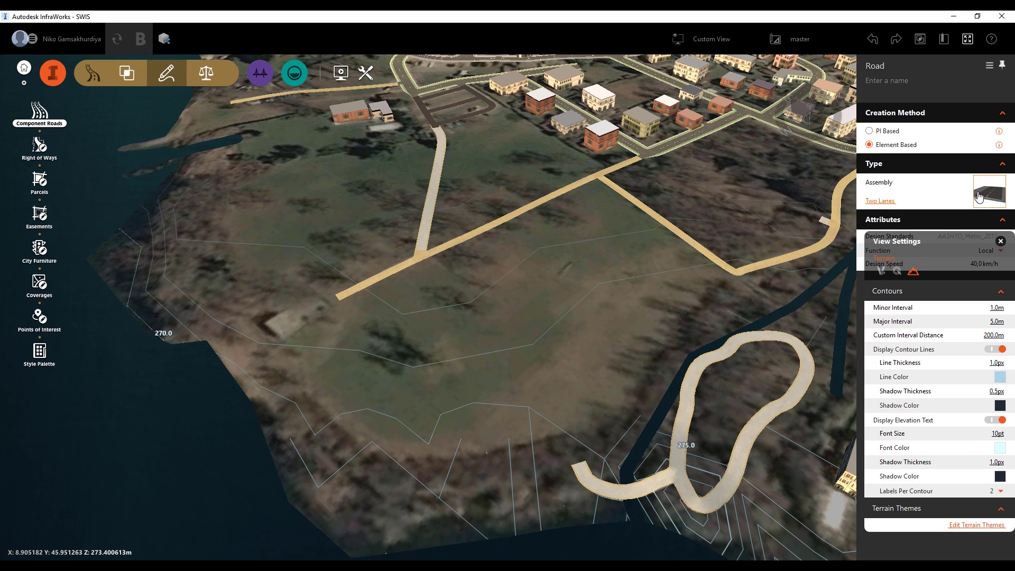
{"action": "left_click", "coordinate": [881, 202]}
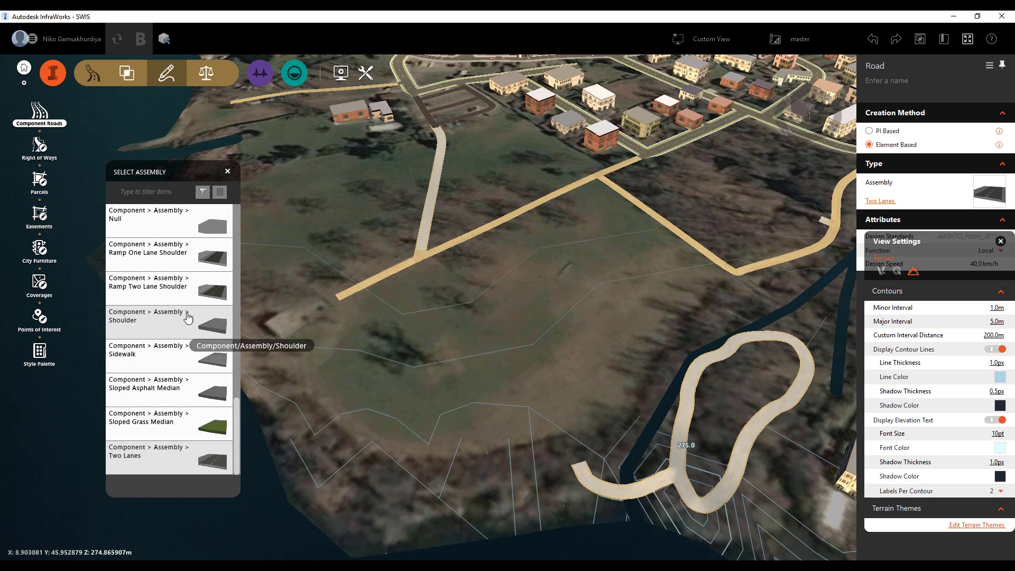
{"action": "scroll", "coordinate": [200, 266], "scroll_direction": "up", "scroll_amount": 5}
{"action": "scroll", "coordinate": [199, 266], "scroll_direction": "up", "scroll_amount": 6}
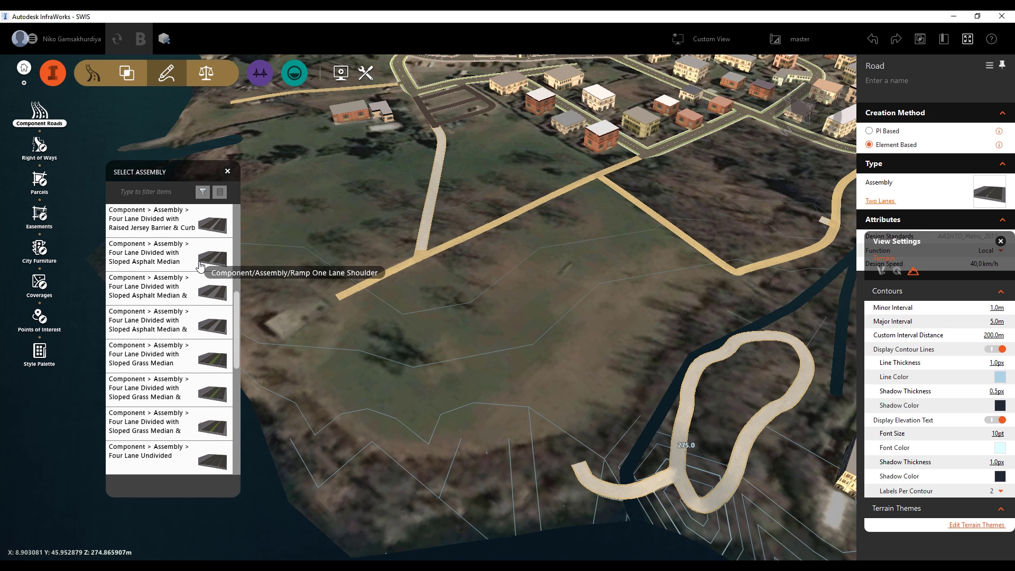
{"action": "scroll", "coordinate": [186, 273], "scroll_direction": "up", "scroll_amount": 8}
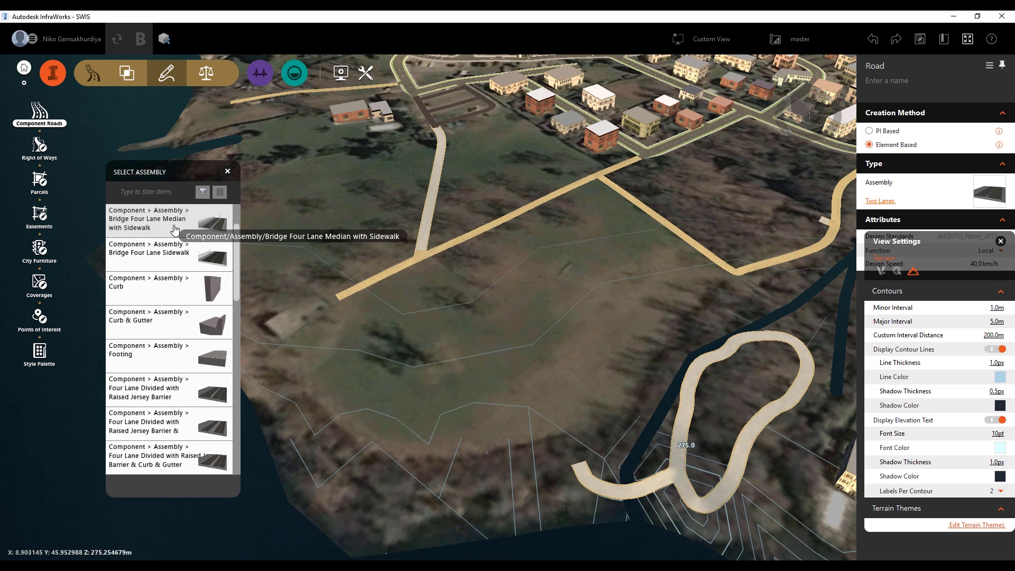
{"action": "left_click", "coordinate": [212, 219]}
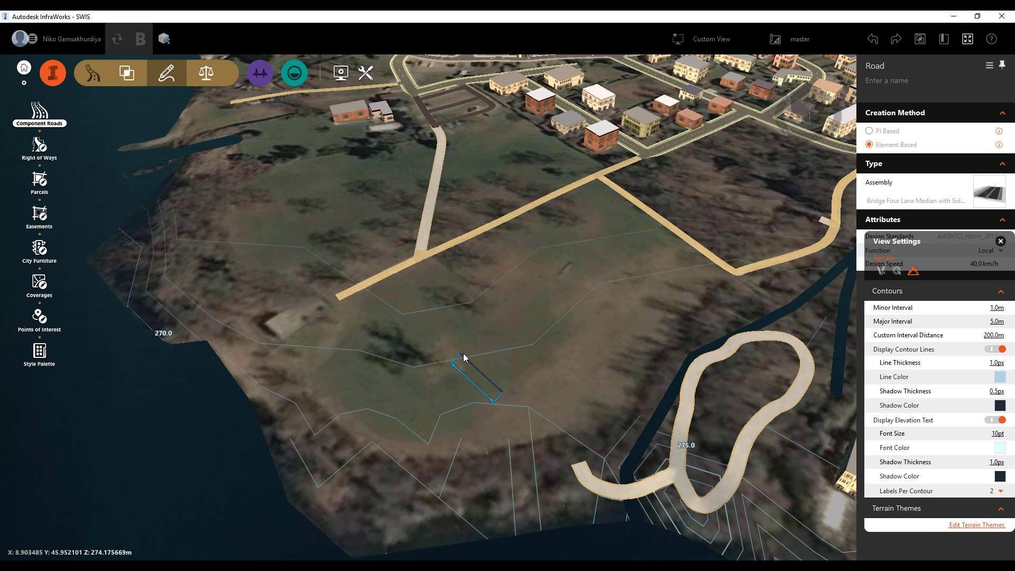
{"action": "key", "text": "Escape"}
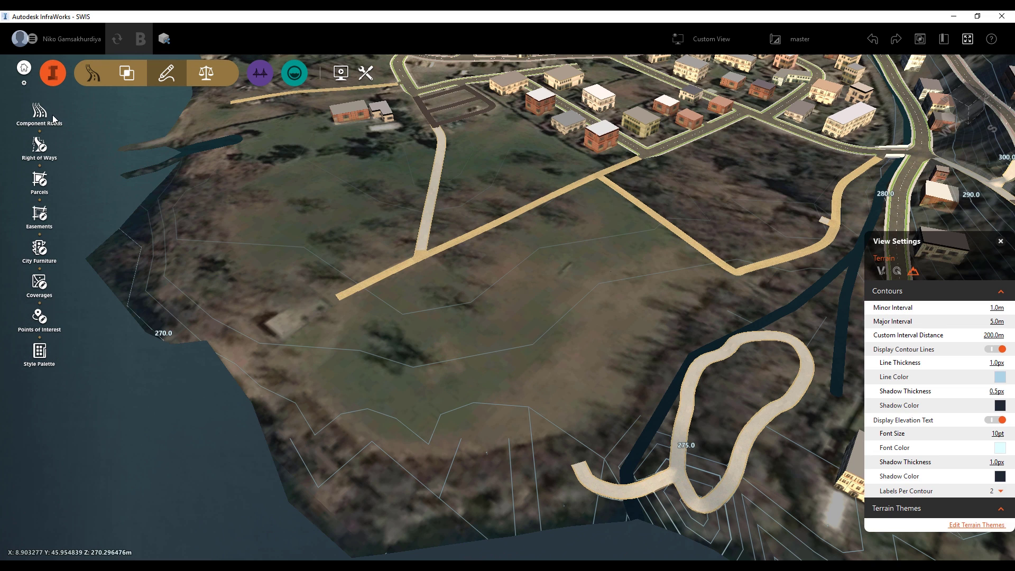
Step: Draw a curved component road about 123 m long from the looped path's open end to the path junction on the peninsula
{"action": "left_click", "coordinate": [57, 118]}
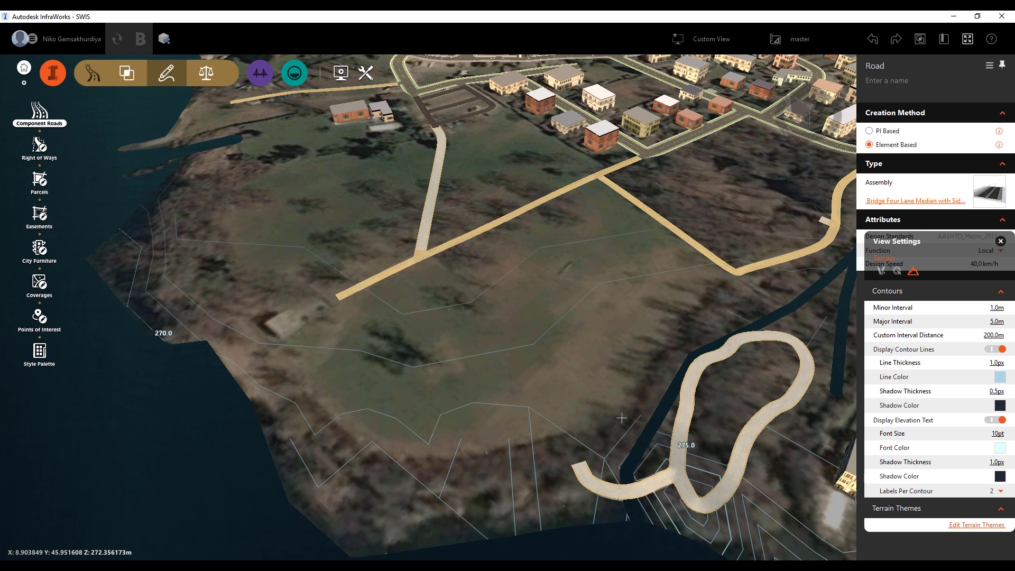
{"action": "left_click", "coordinate": [579, 466]}
{"action": "left_click", "coordinate": [549, 414]}
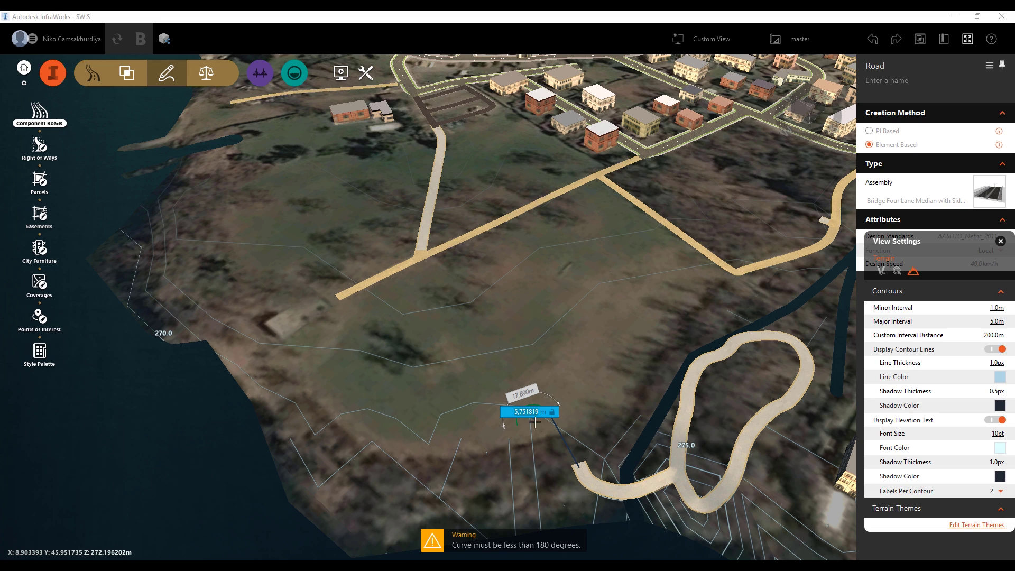
{"action": "left_click", "coordinate": [497, 364]}
{"action": "left_click", "coordinate": [437, 348]}
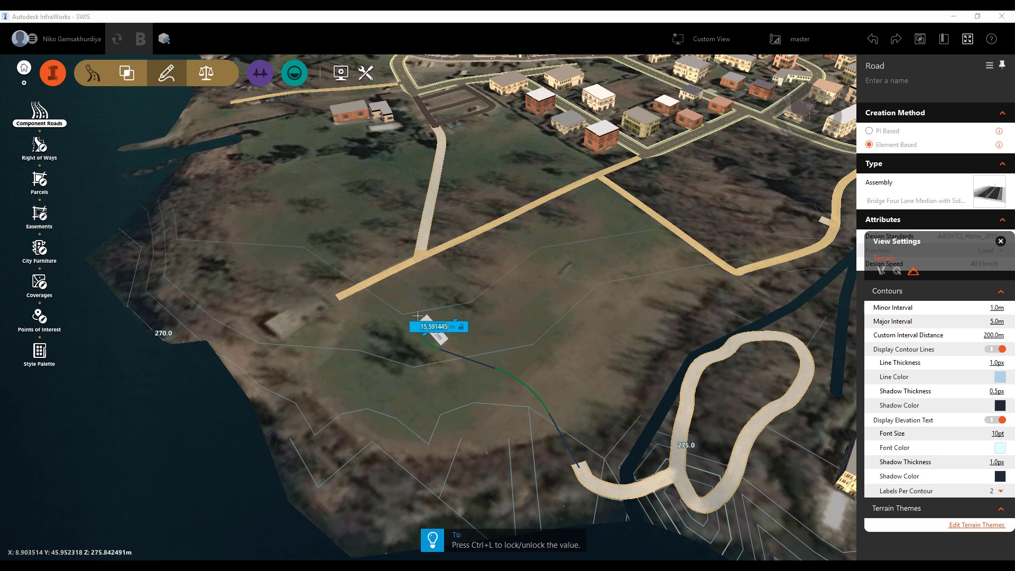
{"action": "left_click", "coordinate": [418, 318]}
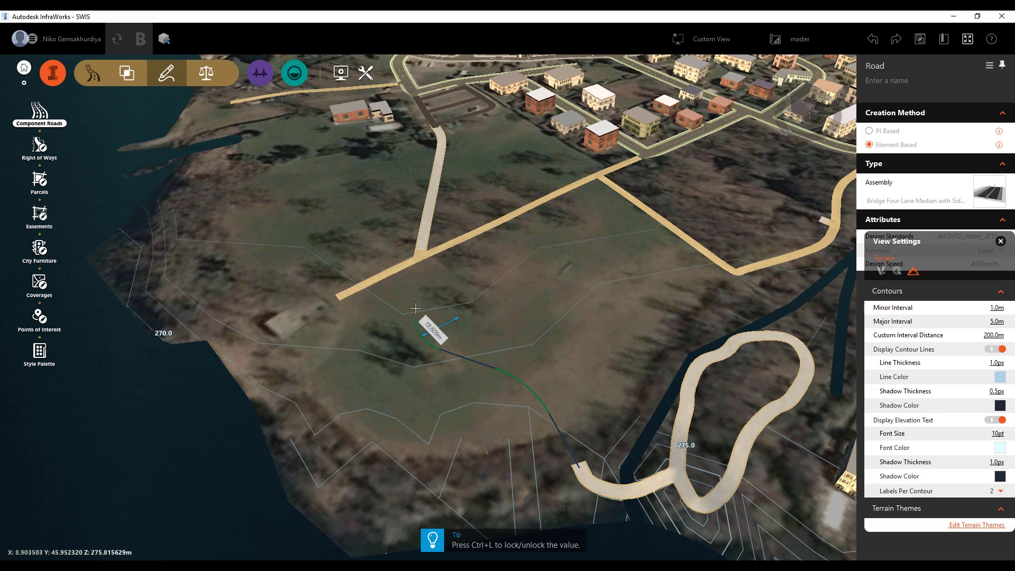
{"action": "double_click", "coordinate": [420, 259]}
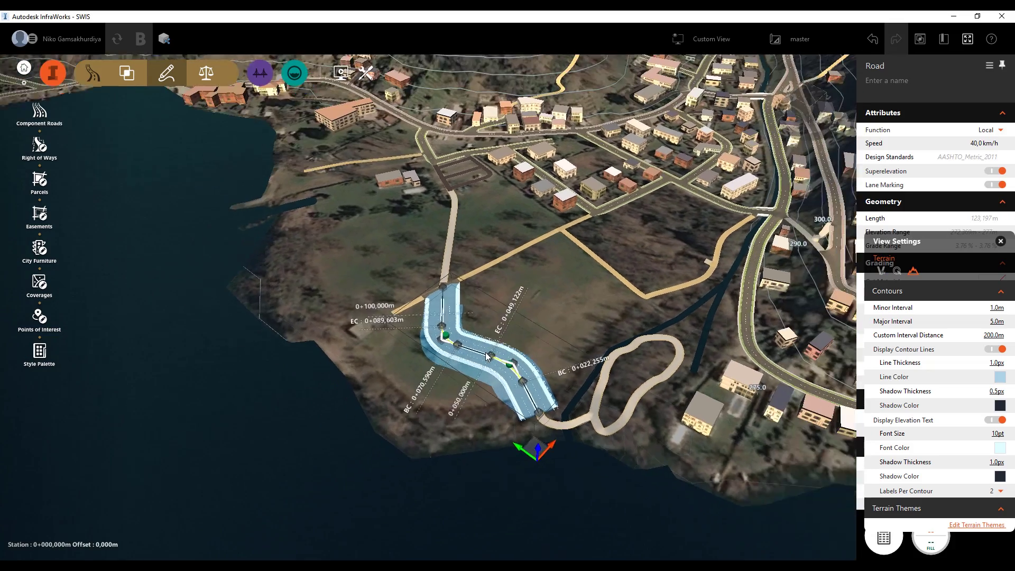
{"action": "scroll", "coordinate": [486, 357], "scroll_direction": "down", "scroll_amount": 1}
{"action": "key", "text": "Escape"}
Step: Examine the new bridge road's lanes, railings and street lamps up close and from different angles
{"action": "scroll", "coordinate": [520, 386], "scroll_direction": "up", "scroll_amount": 5}
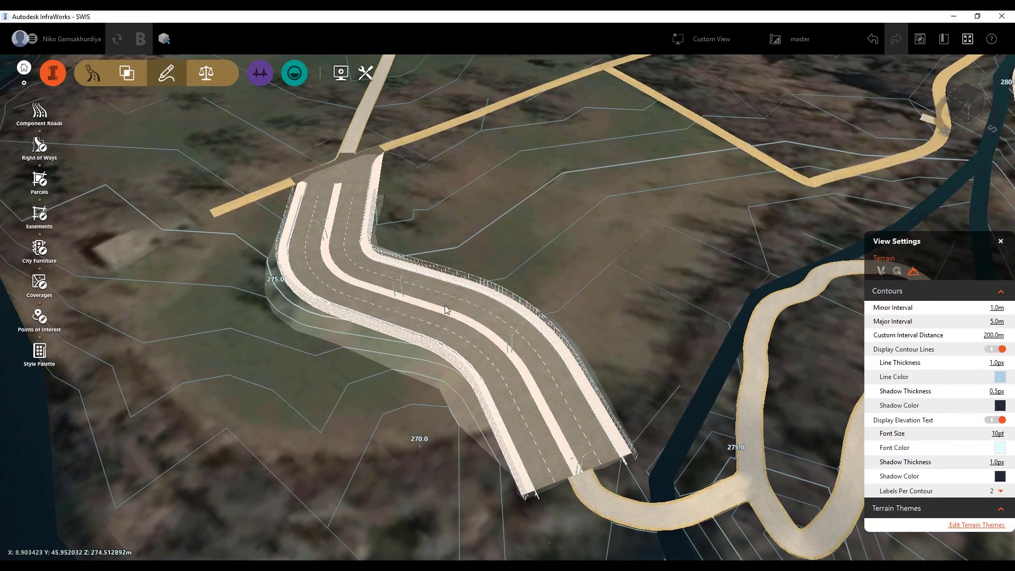
{"action": "left_click_drag", "start_coordinate": [442, 458], "coordinate": [511, 404]}
{"action": "scroll", "coordinate": [511, 404], "scroll_direction": "up", "scroll_amount": 5}
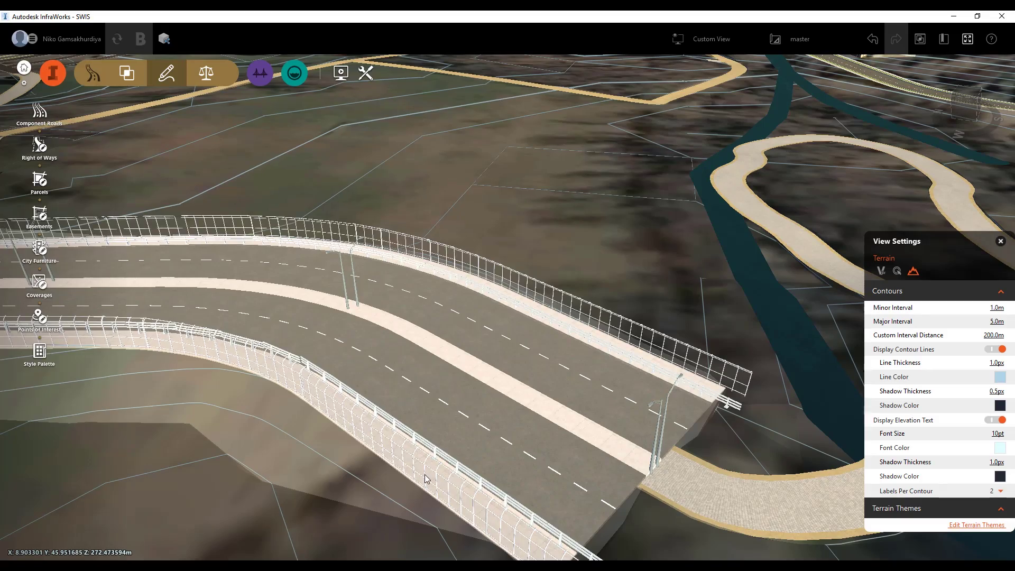
{"action": "scroll", "coordinate": [450, 349], "scroll_direction": "down", "scroll_amount": 5}
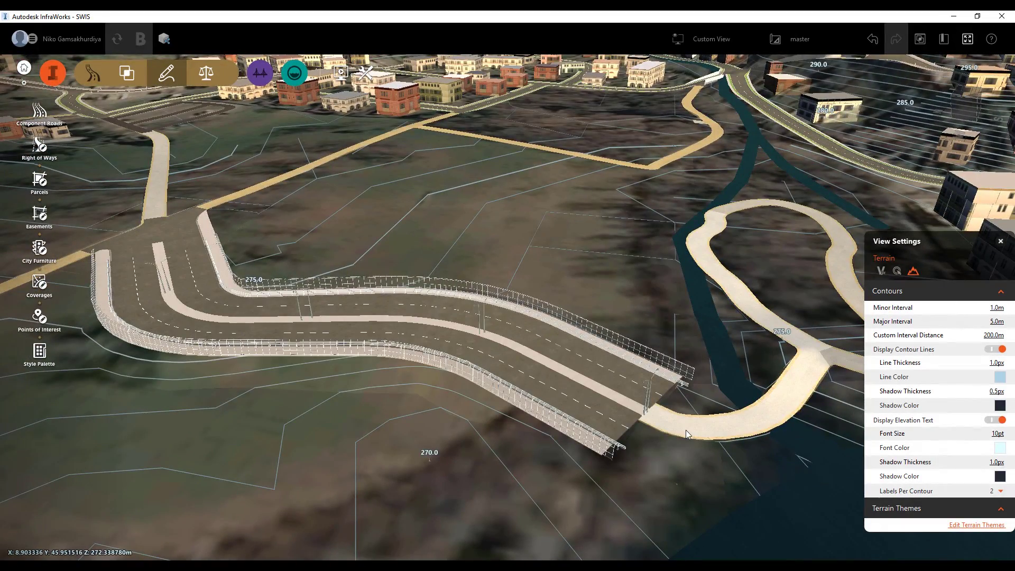
Step: Select the new road and tighten its curve nearest the path junction, moving the settings window off the road's properties
{"action": "left_click", "coordinate": [261, 323]}
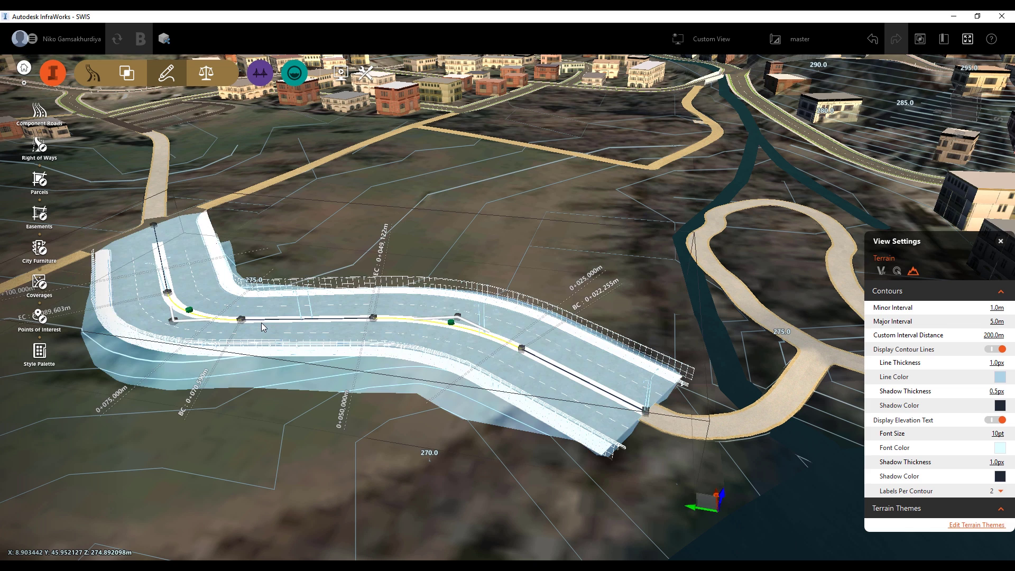
{"action": "left_click_drag", "start_coordinate": [954, 244], "coordinate": [771, 302]}
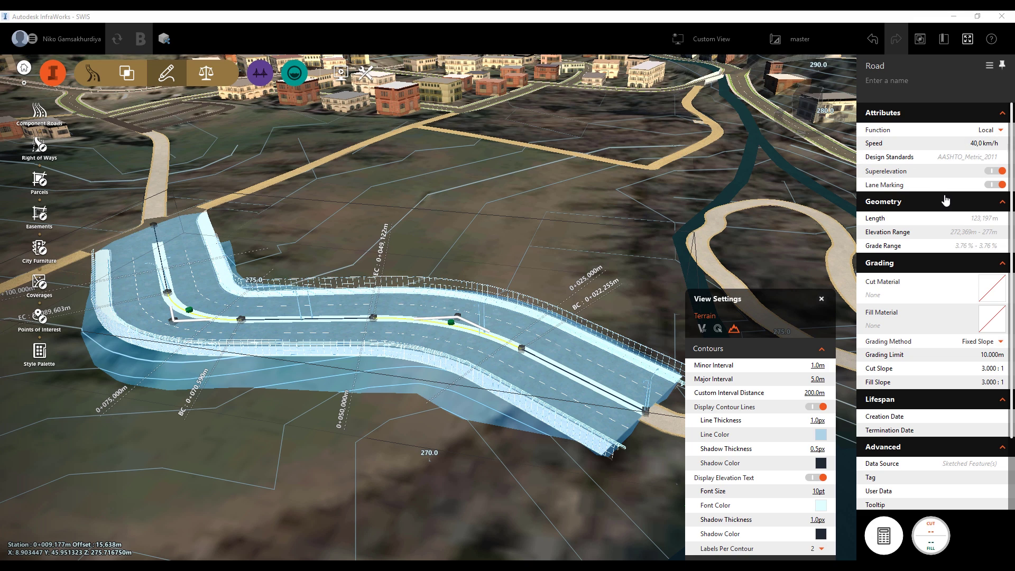
{"action": "left_click_drag", "start_coordinate": [186, 316], "coordinate": [186, 316]}
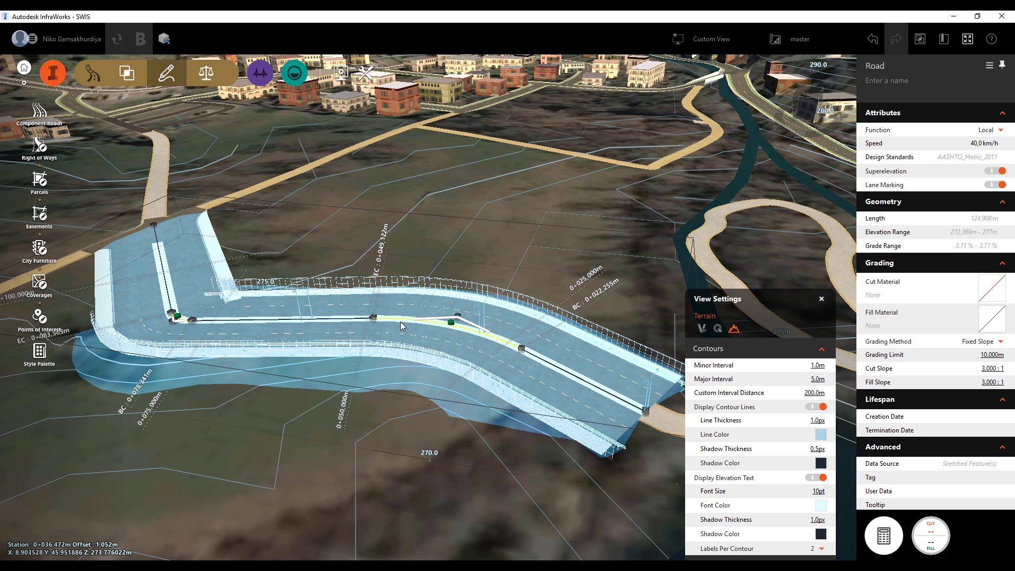
Step: Reshape the selected component road's curve nearest the looped path by moving its curve point toward the looped path
{"action": "left_click", "coordinate": [374, 317]}
{"action": "left_click_drag", "start_coordinate": [374, 321], "coordinate": [434, 339]}
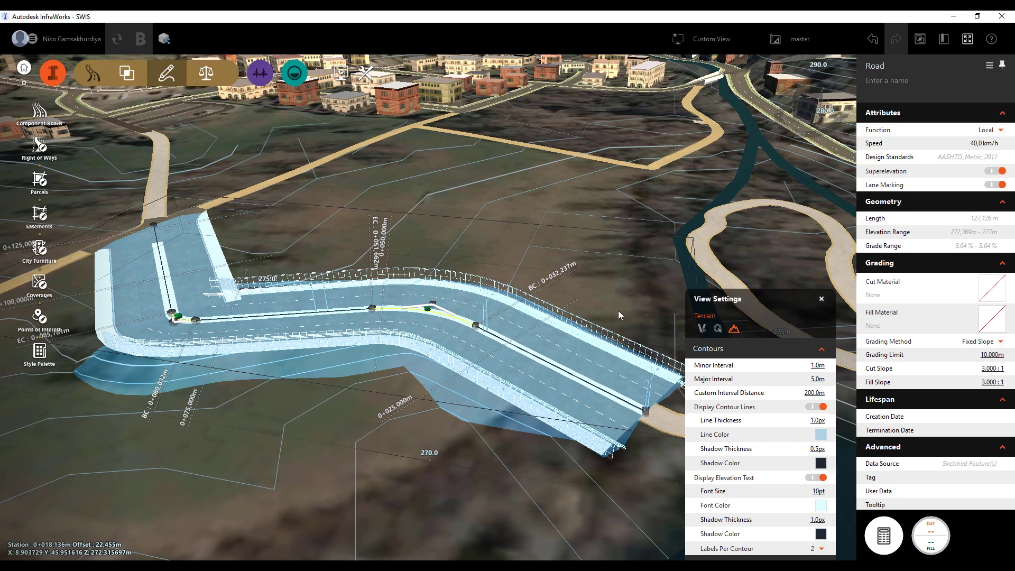
{"action": "scroll", "coordinate": [617, 310], "scroll_direction": "down", "scroll_amount": 5}
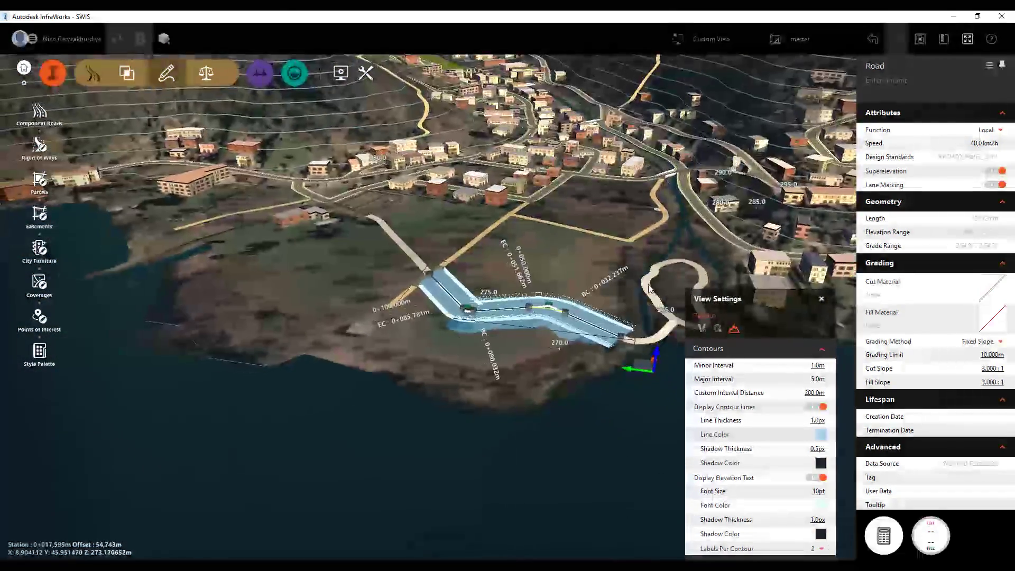
{"action": "scroll", "coordinate": [643, 291], "scroll_direction": "up", "scroll_amount": 3}
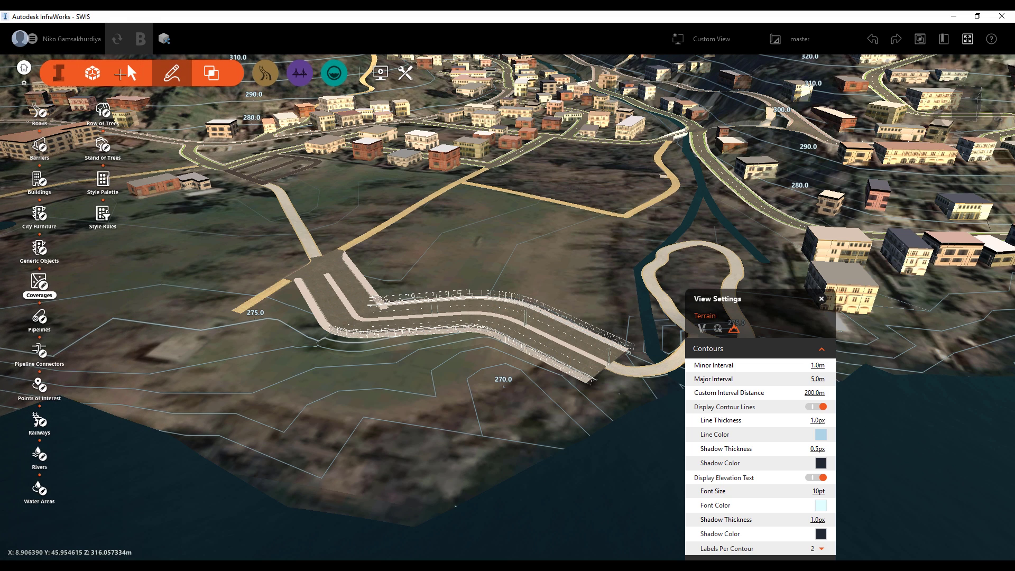
Step: Clear the View Settings window off the model view
{"action": "left_click_drag", "start_coordinate": [339, 219], "coordinate": [403, 363]}
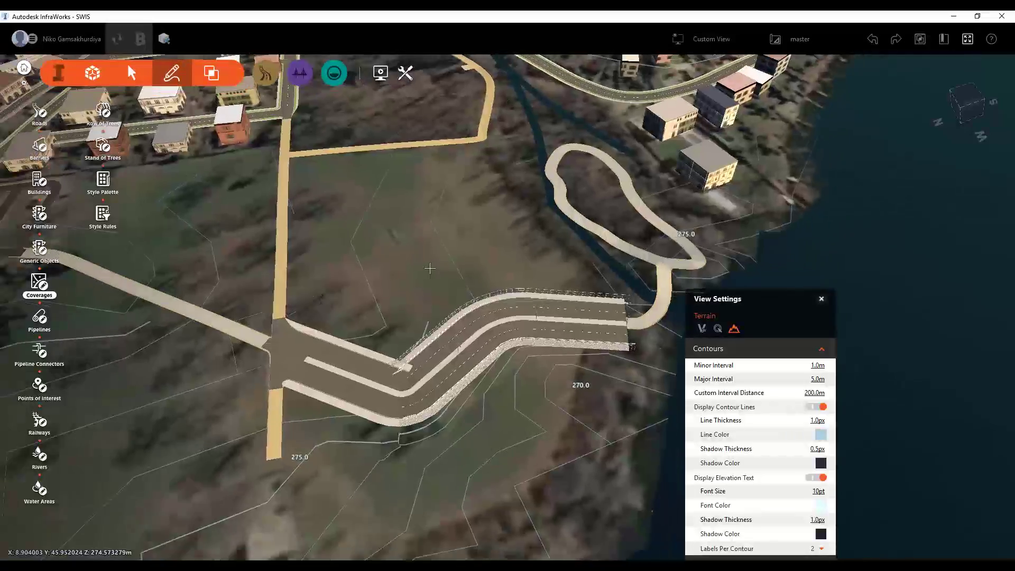
{"action": "scroll", "coordinate": [464, 265], "scroll_direction": "down", "scroll_amount": 3}
{"action": "scroll", "coordinate": [296, 285], "scroll_direction": "up", "scroll_amount": 3}
{"action": "left_click_drag", "start_coordinate": [794, 299], "coordinate": [1014, 254]}
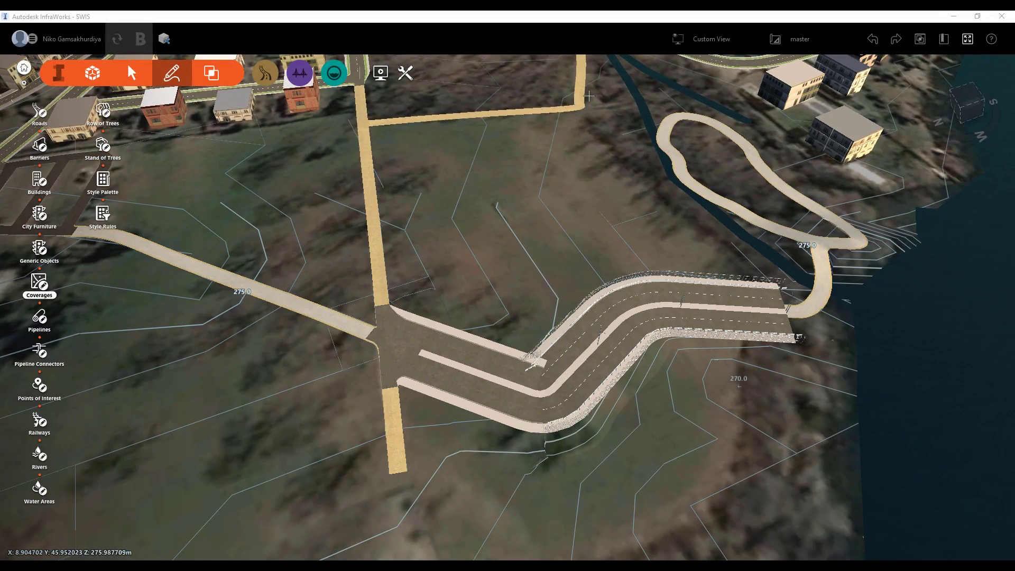
Step: Start a new coverage area and look through the draw styles, choosing Grass With Gravel Border
{"action": "scroll", "coordinate": [661, 227], "scroll_direction": "down", "scroll_amount": 1}
{"action": "scroll", "coordinate": [469, 358], "scroll_direction": "up", "scroll_amount": 1}
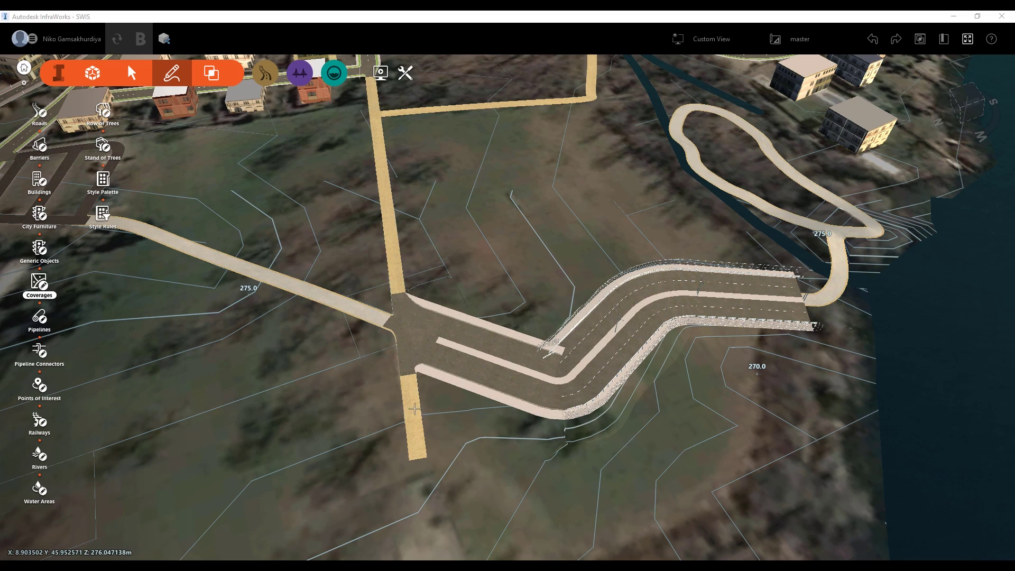
{"action": "scroll", "coordinate": [499, 119], "scroll_direction": "down", "scroll_amount": 2}
{"action": "scroll", "coordinate": [529, 143], "scroll_direction": "up", "scroll_amount": 4}
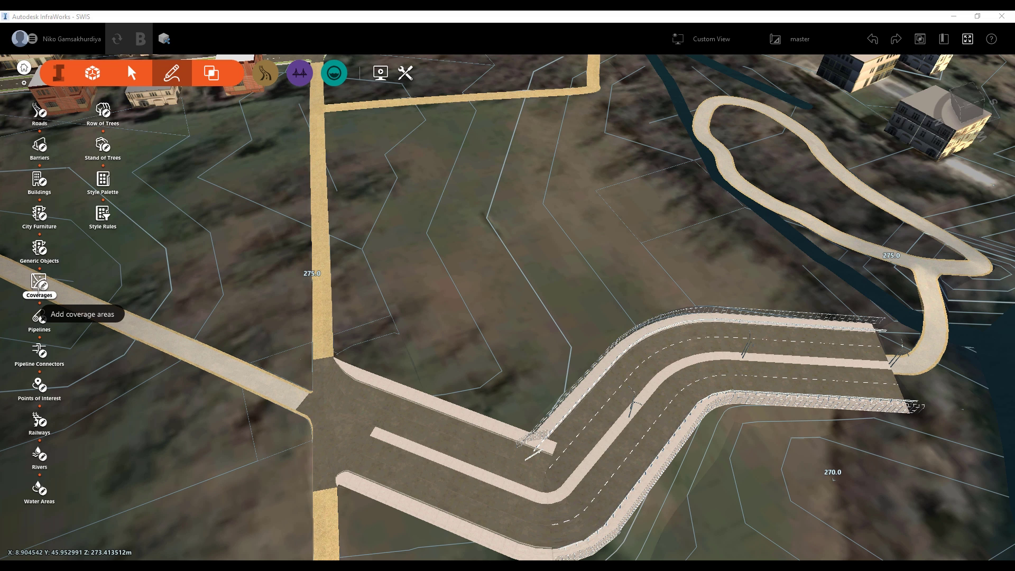
{"action": "left_click", "coordinate": [39, 283]}
{"action": "left_click_drag", "start_coordinate": [169, 173], "coordinate": [218, 169]}
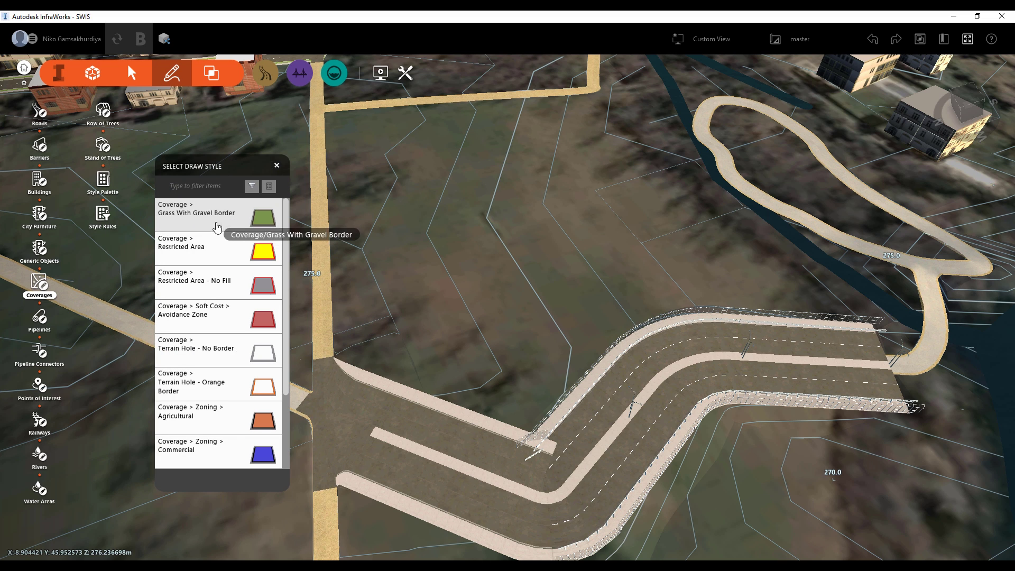
{"action": "scroll", "coordinate": [211, 254], "scroll_direction": "down", "scroll_amount": 3}
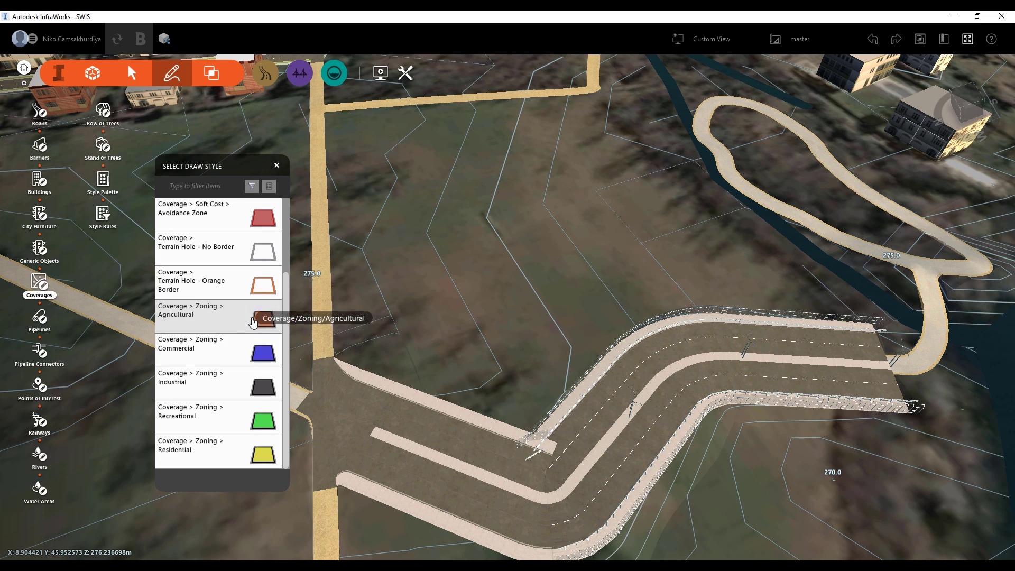
{"action": "scroll", "coordinate": [225, 290], "scroll_direction": "up", "scroll_amount": 3}
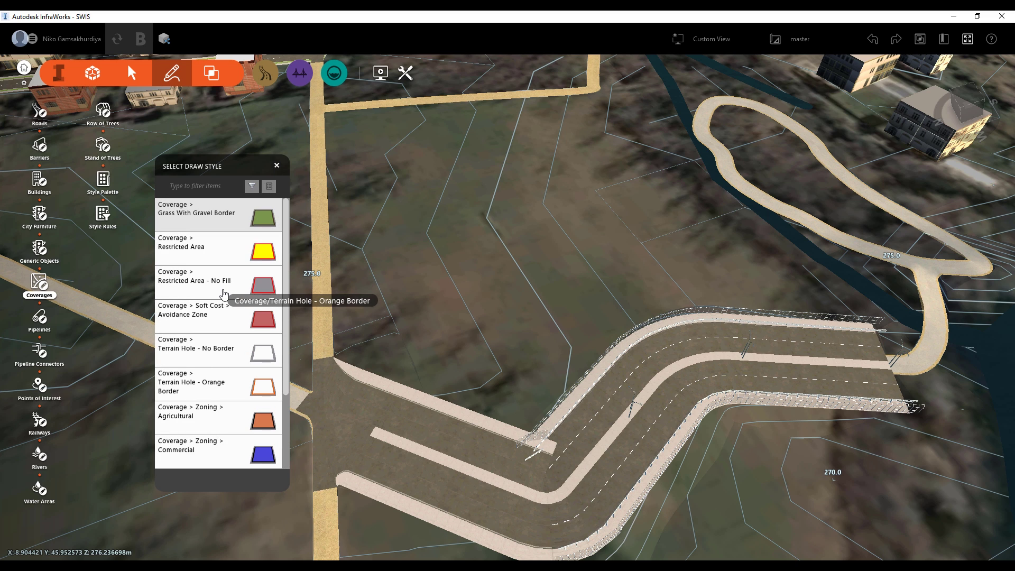
Step: Draw a five-cornered grass coverage of about 7,100 m² on the open ground between the dirt roads and the new component road
{"action": "left_click", "coordinate": [324, 112]}
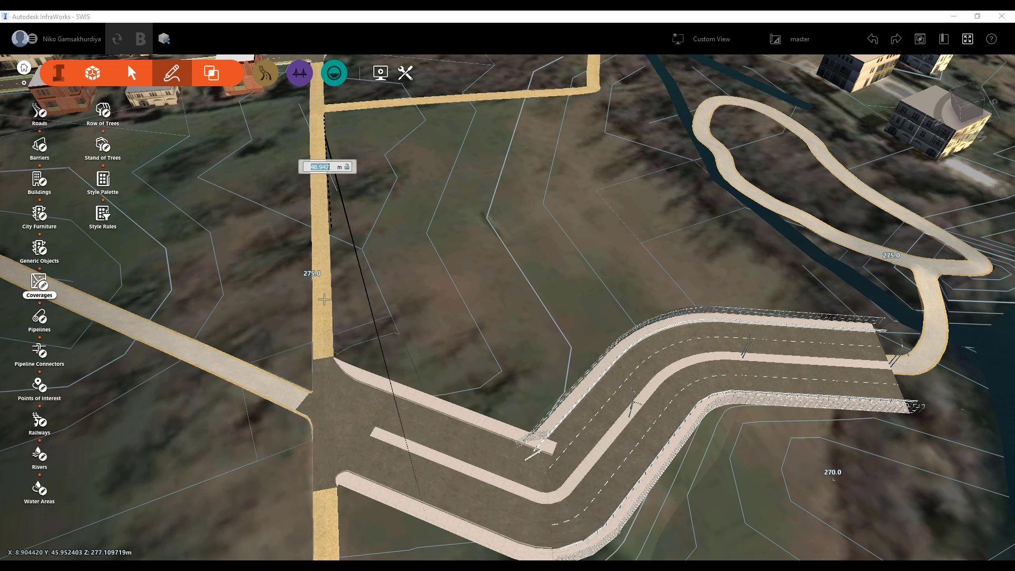
{"action": "left_click", "coordinate": [335, 353]}
{"action": "left_click", "coordinate": [531, 431]}
{"action": "left_click", "coordinate": [670, 307]}
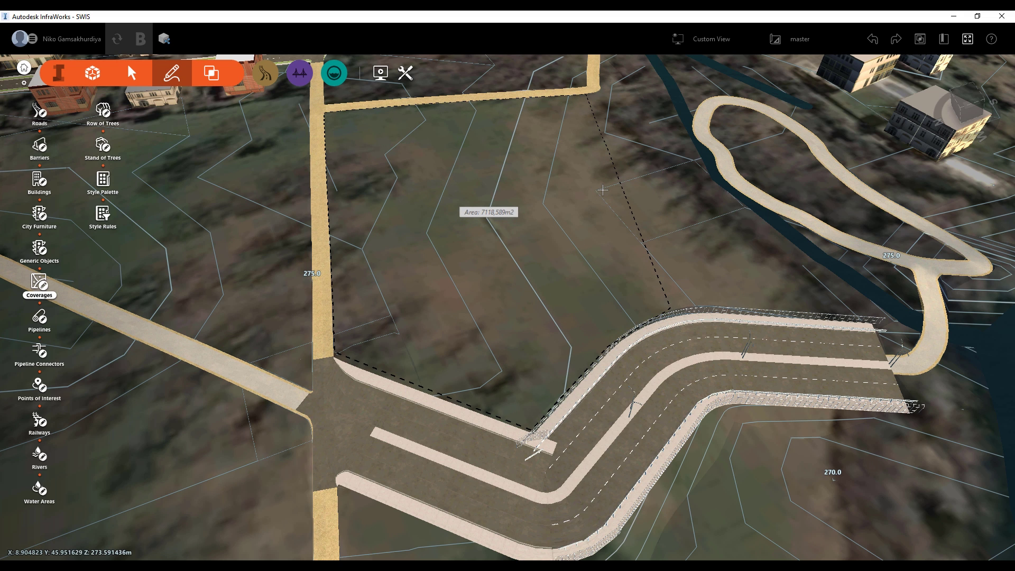
{"action": "key", "text": "Escape"}
{"action": "key", "text": "Escape"}
Step: Examine the grass coverage and its gravel border along the new road's sidewalk up close and from above
{"action": "scroll", "coordinate": [465, 358], "scroll_direction": "up", "scroll_amount": 3}
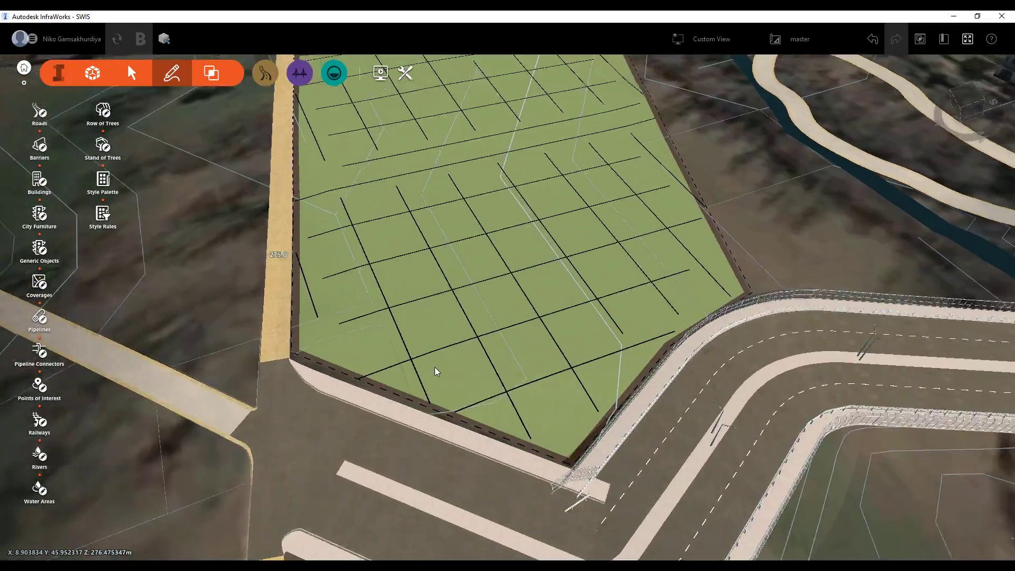
{"action": "left_click_drag", "start_coordinate": [374, 366], "coordinate": [407, 347]}
{"action": "scroll", "coordinate": [383, 374], "scroll_direction": "up", "scroll_amount": 3}
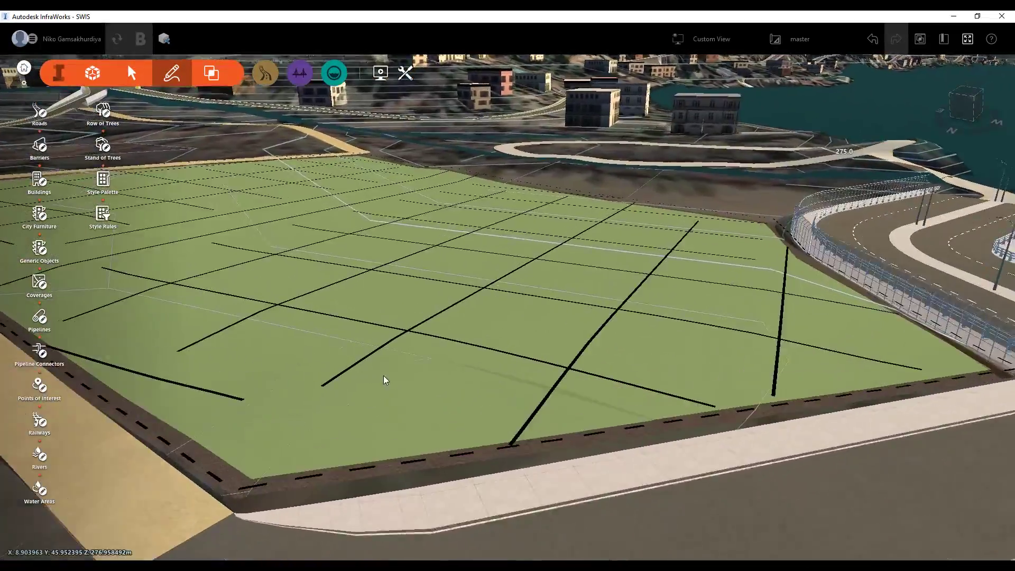
{"action": "scroll", "coordinate": [388, 388], "scroll_direction": "down", "scroll_amount": 5}
{"action": "left_click_drag", "start_coordinate": [465, 278], "coordinate": [420, 338]}
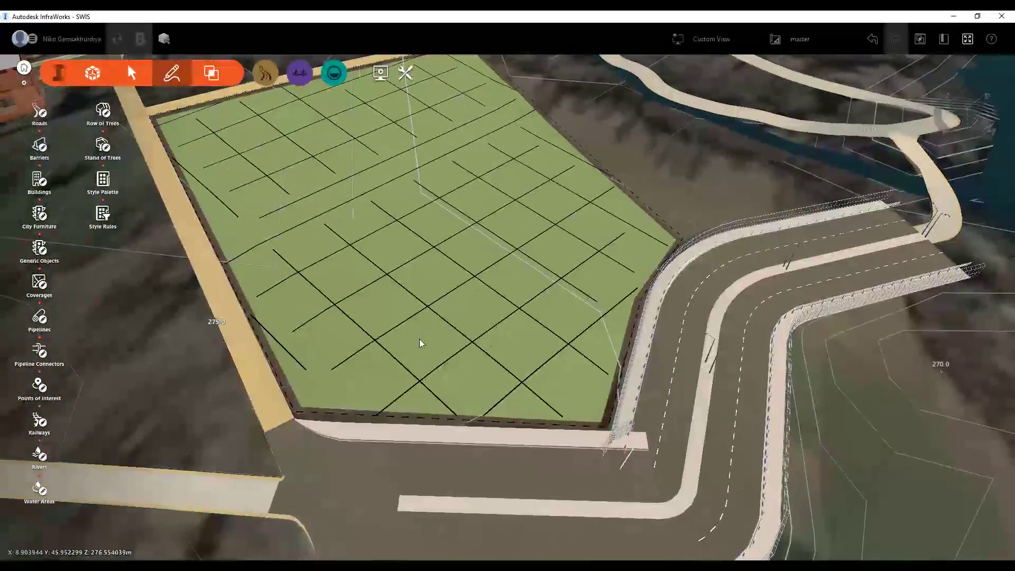
Step: Shorten the dirt road's free end beyond the junction back to the outer edge of the new component road
{"action": "scroll", "coordinate": [358, 345], "scroll_direction": "down", "scroll_amount": 2}
{"action": "scroll", "coordinate": [358, 347], "scroll_direction": "down", "scroll_amount": 3}
{"action": "scroll", "coordinate": [423, 452], "scroll_direction": "up", "scroll_amount": 5}
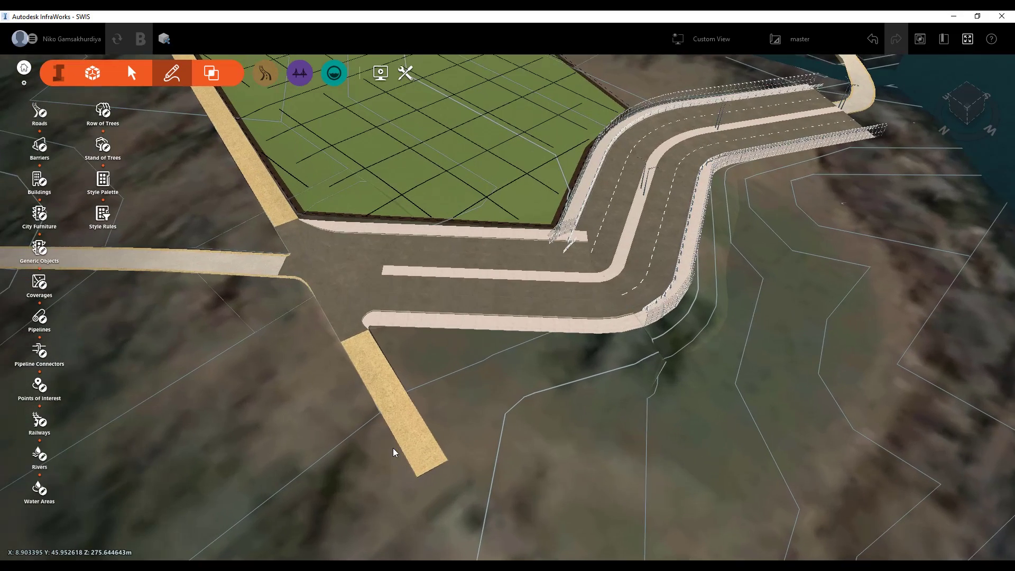
{"action": "left_click", "coordinate": [424, 451]}
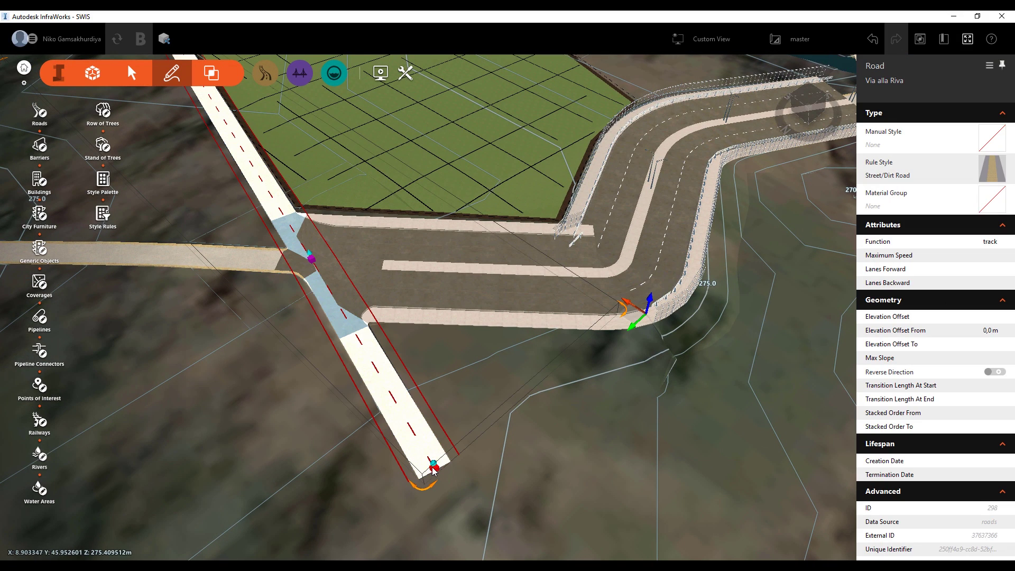
{"action": "left_click_drag", "start_coordinate": [434, 469], "coordinate": [351, 328]}
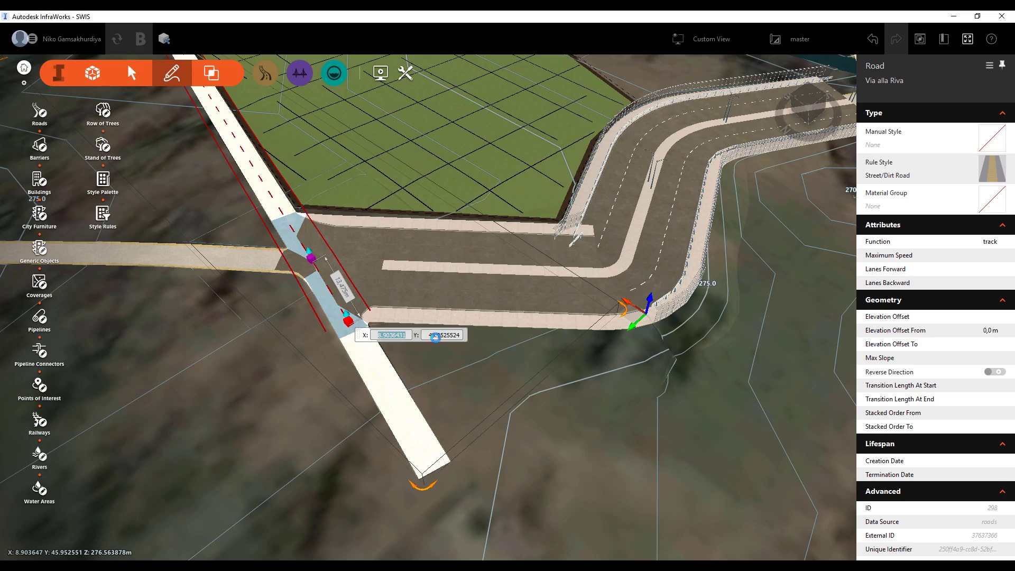
{"action": "left_click", "coordinate": [456, 341]}
{"action": "scroll", "coordinate": [455, 341], "scroll_direction": "down", "scroll_amount": 3}
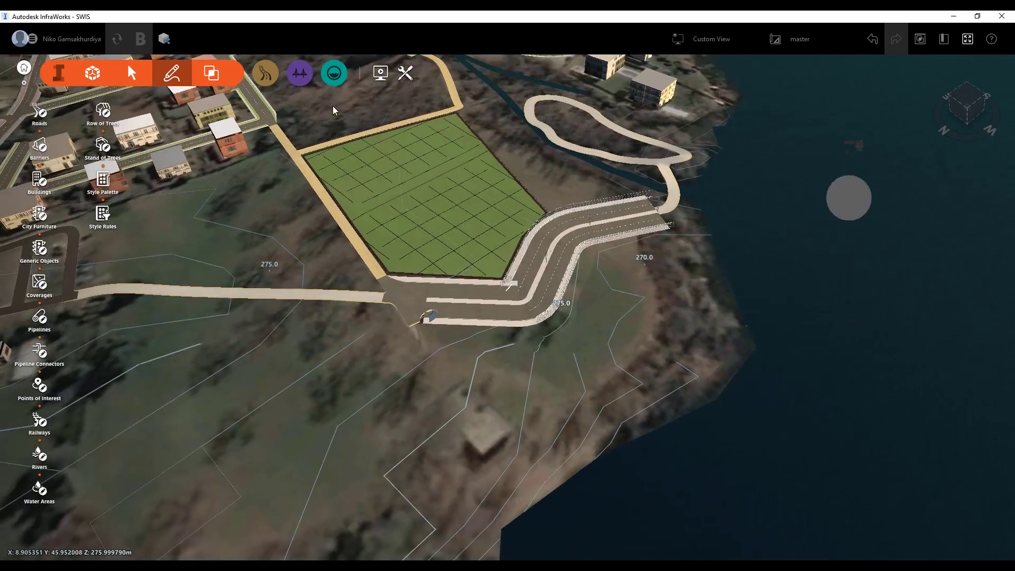
Step: Draw a row of T02-V01 Dark Green trees about 90 m long beside the dirt road, opposite the grass coverage
{"action": "scroll", "coordinate": [338, 159], "scroll_direction": "up", "scroll_amount": 10}
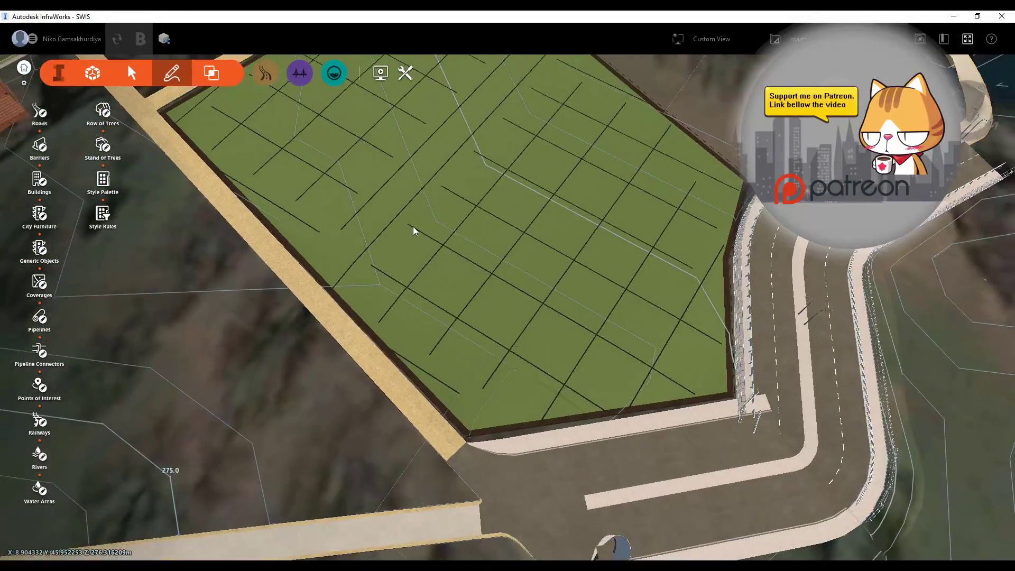
{"action": "scroll", "coordinate": [414, 226], "scroll_direction": "down", "scroll_amount": 4}
{"action": "left_click", "coordinate": [103, 114]}
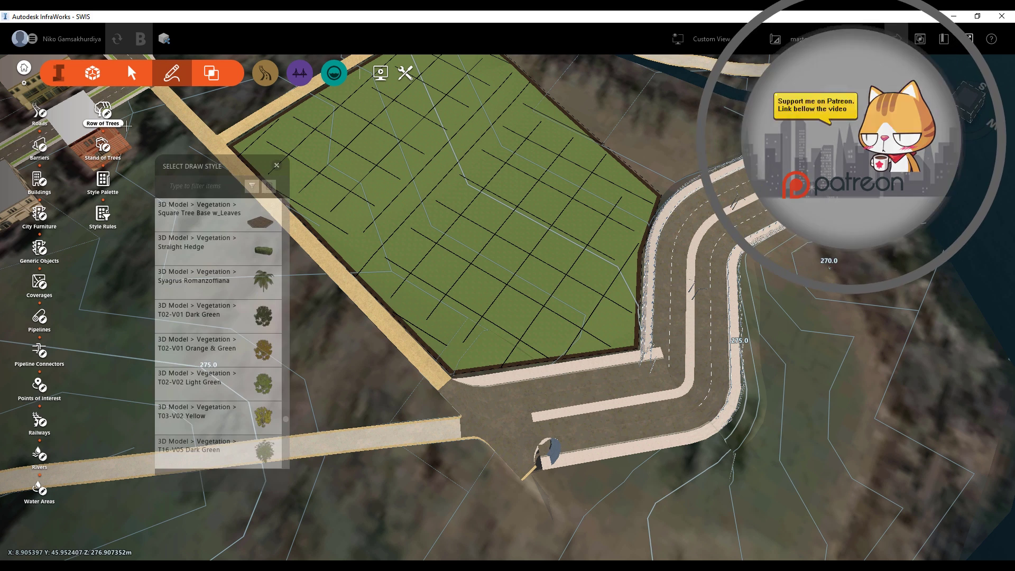
{"action": "left_click", "coordinate": [248, 316]}
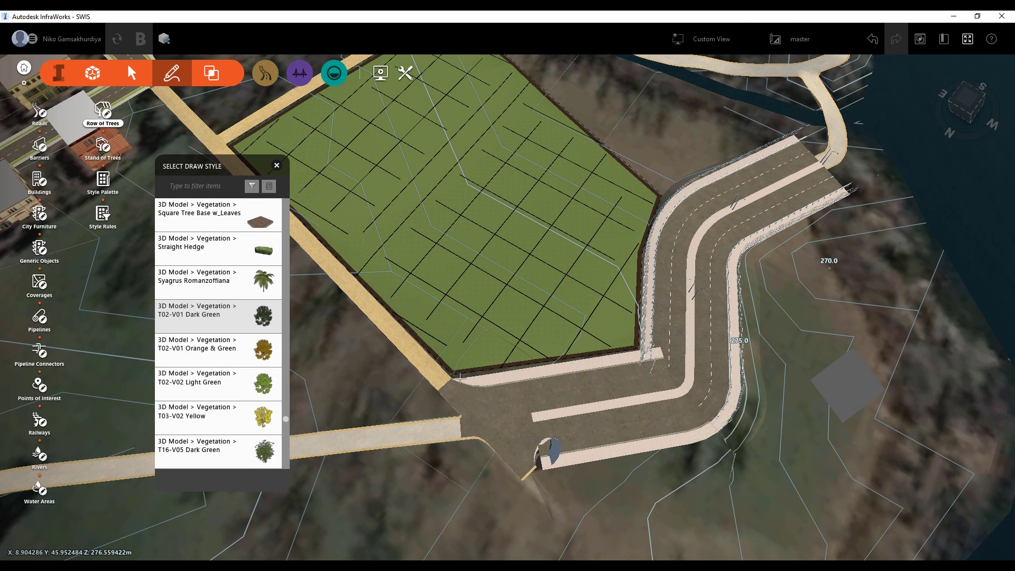
{"action": "left_click", "coordinate": [411, 397]}
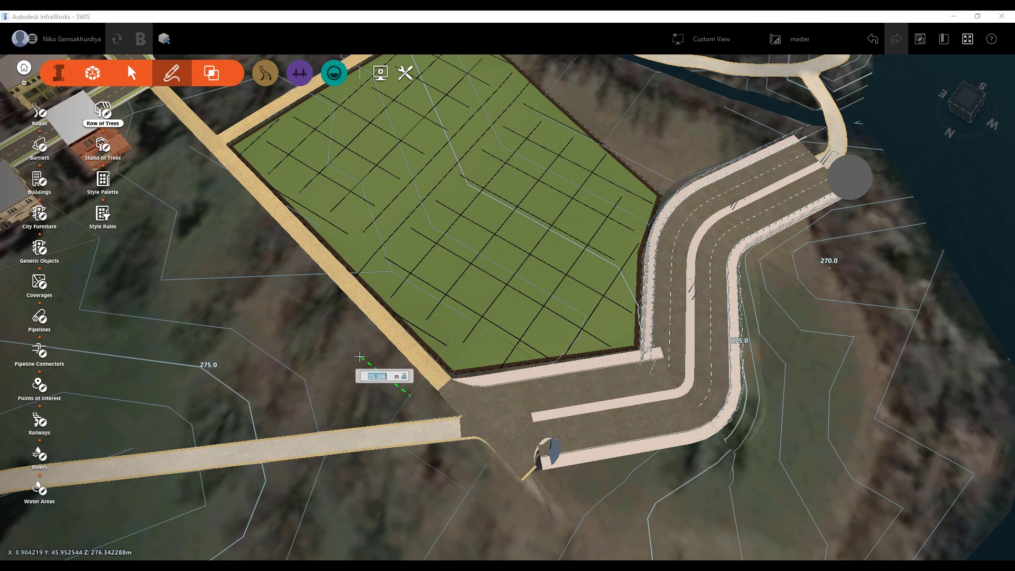
{"action": "left_click", "coordinate": [186, 154]}
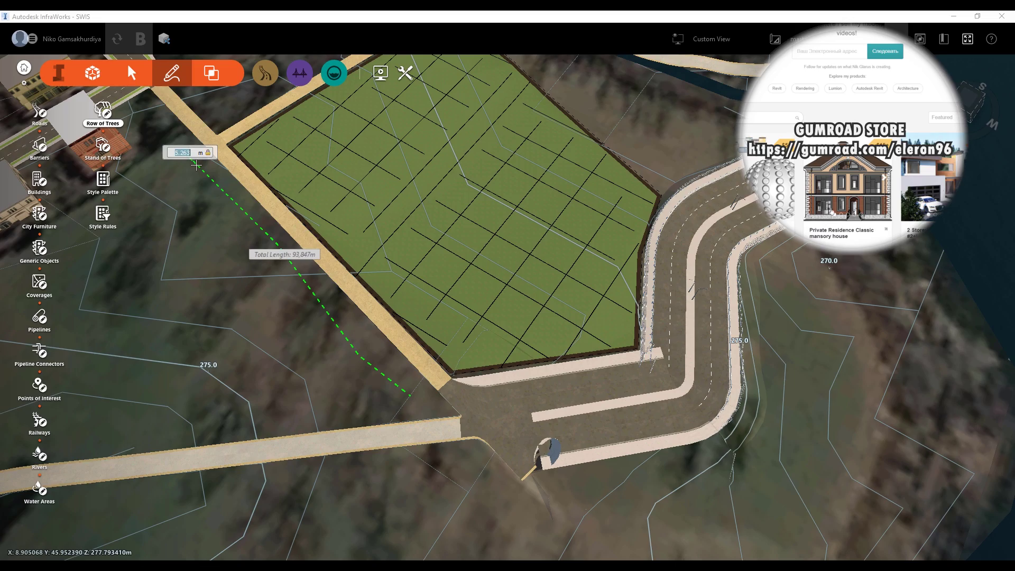
{"action": "double_click", "coordinate": [199, 179]}
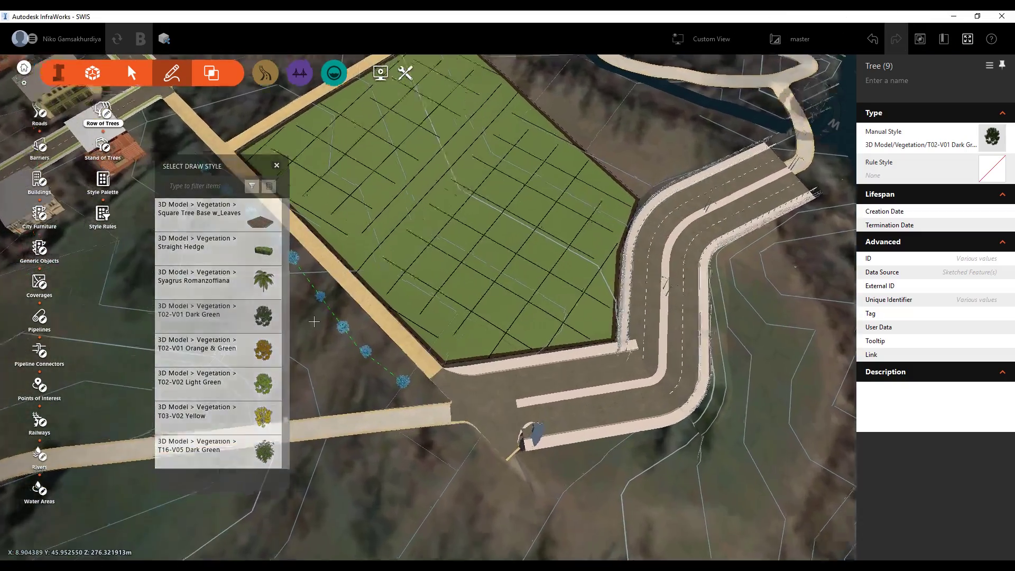
Step: Examine the new row of trees along the dirt road up close and from above, and deselect it
{"action": "scroll", "coordinate": [334, 328], "scroll_direction": "up", "scroll_amount": 3}
{"action": "left_click_drag", "start_coordinate": [334, 327], "coordinate": [377, 260]}
{"action": "scroll", "coordinate": [376, 260], "scroll_direction": "down", "scroll_amount": 10}
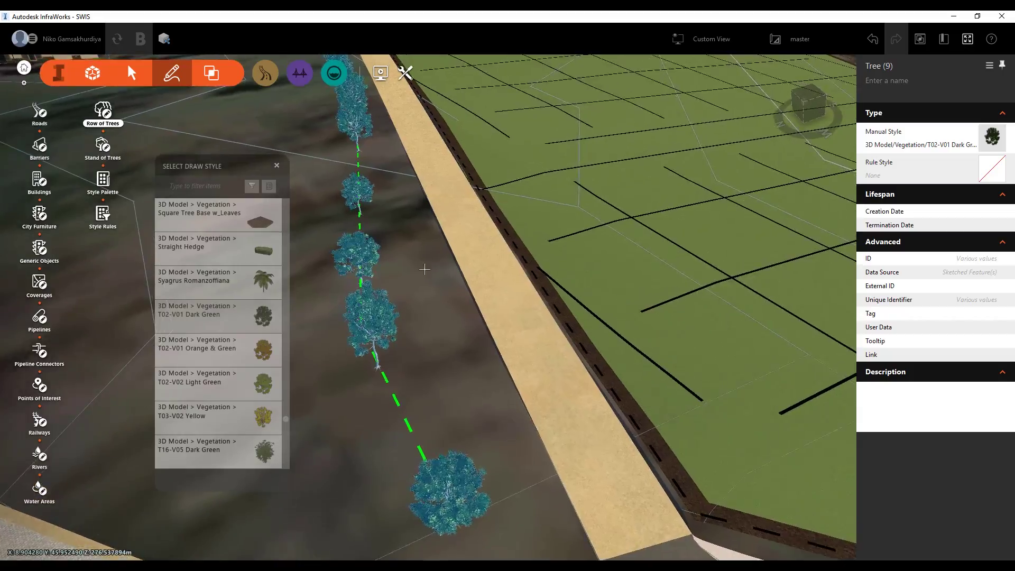
{"action": "scroll", "coordinate": [470, 141], "scroll_direction": "up", "scroll_amount": 3}
{"action": "scroll", "coordinate": [470, 141], "scroll_direction": "up", "scroll_amount": 4}
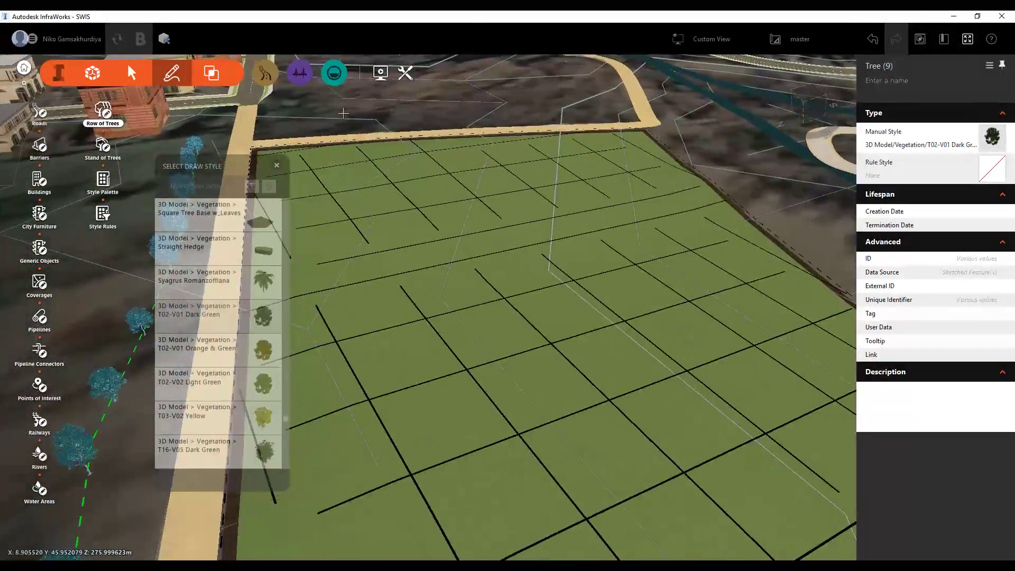
{"action": "scroll", "coordinate": [470, 142], "scroll_direction": "down", "scroll_amount": 3}
{"action": "left_click_drag", "start_coordinate": [471, 141], "coordinate": [422, 233]}
{"action": "scroll", "coordinate": [422, 233], "scroll_direction": "down", "scroll_amount": 3}
{"action": "scroll", "coordinate": [338, 161], "scroll_direction": "up", "scroll_amount": 3}
{"action": "key", "text": "Escape"}
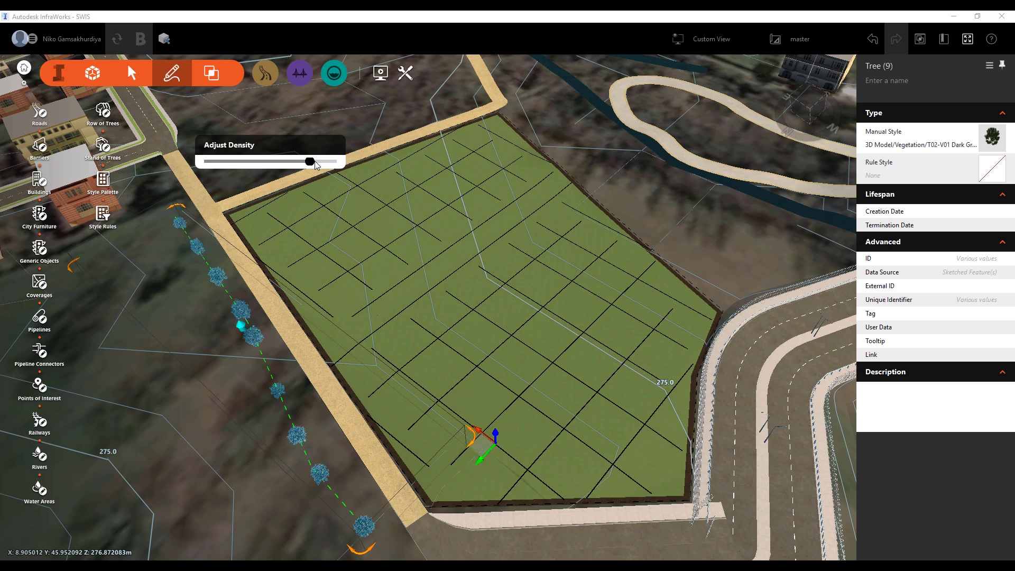
{"action": "left_click", "coordinate": [474, 197]}
{"action": "left_click", "coordinate": [256, 169]}
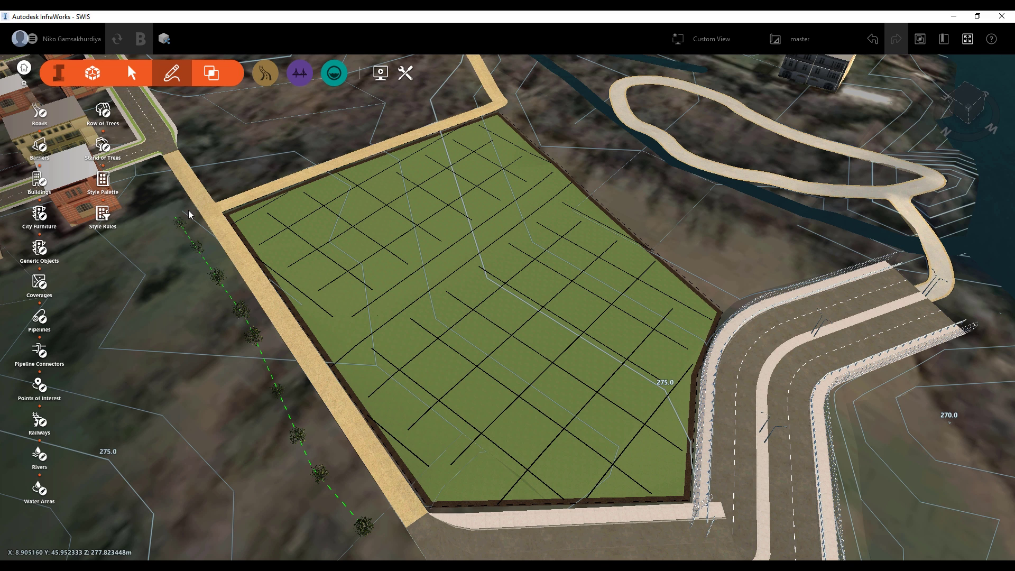
Step: Place a Construction Crane as city furniture on the open ground across the dirt road from the grass coverage
{"action": "left_click", "coordinate": [46, 226]}
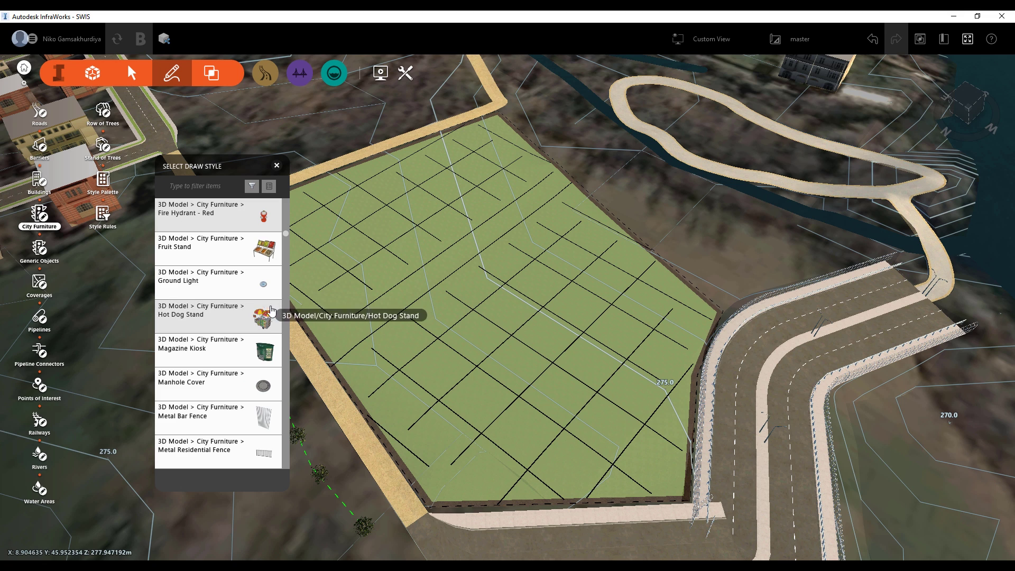
{"action": "scroll", "coordinate": [272, 317], "scroll_direction": "down", "scroll_amount": 10}
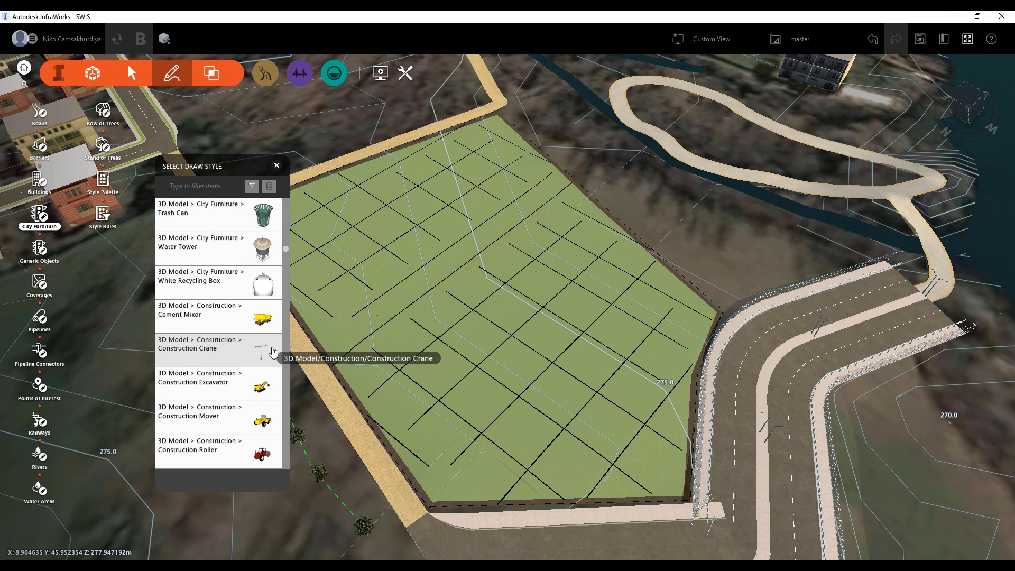
{"action": "left_click", "coordinate": [249, 352]}
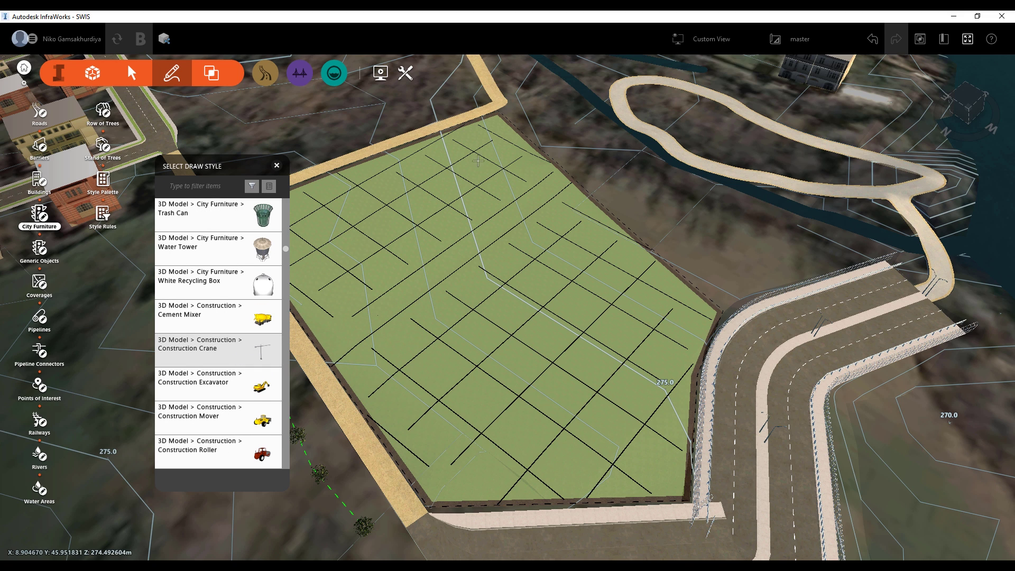
{"action": "left_click", "coordinate": [333, 136]}
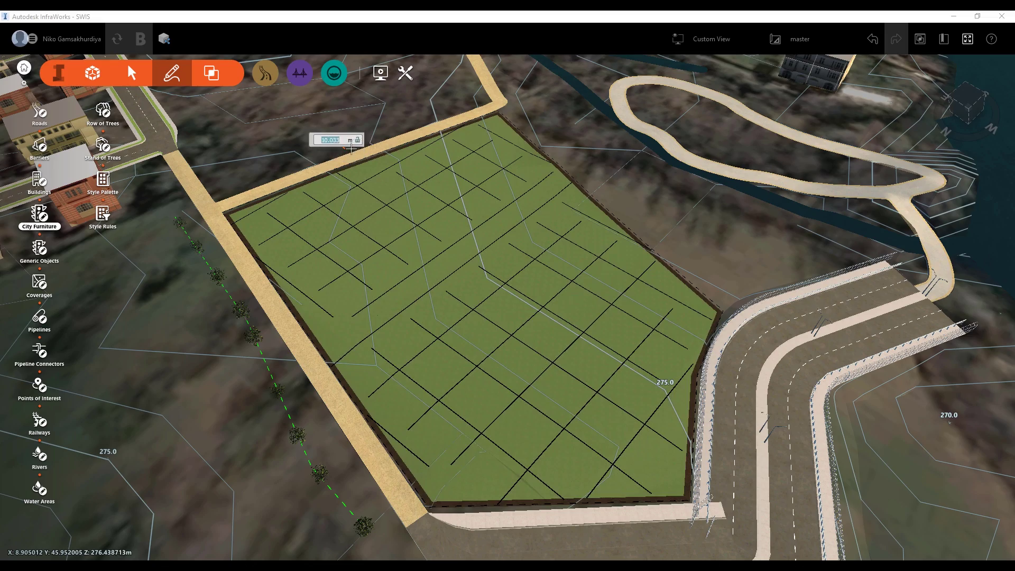
{"action": "left_click", "coordinate": [388, 202]}
{"action": "scroll", "coordinate": [388, 202], "scroll_direction": "down", "scroll_amount": 8}
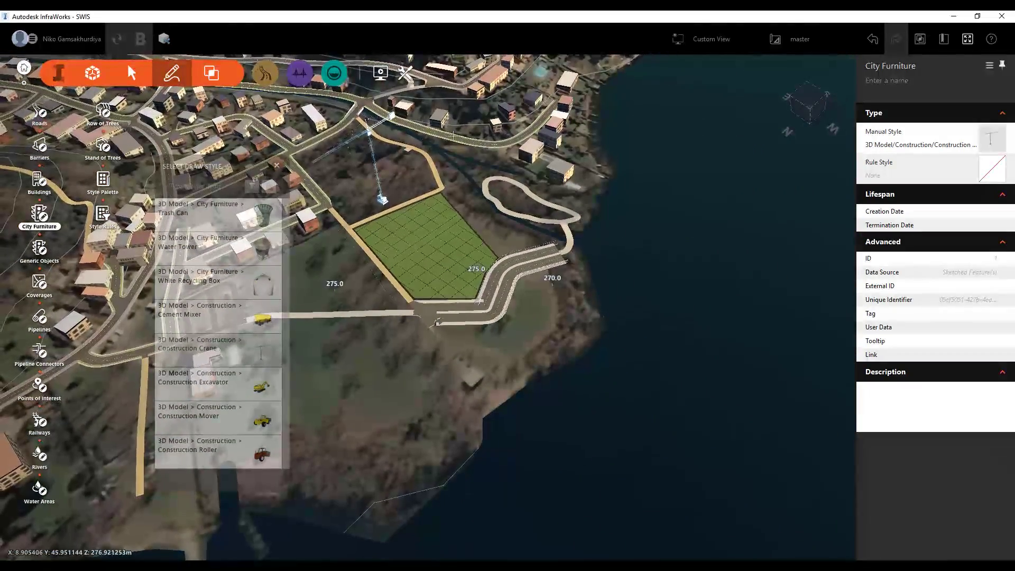
{"action": "scroll", "coordinate": [377, 195], "scroll_direction": "up", "scroll_amount": 5}
{"action": "key", "text": "Escape"}
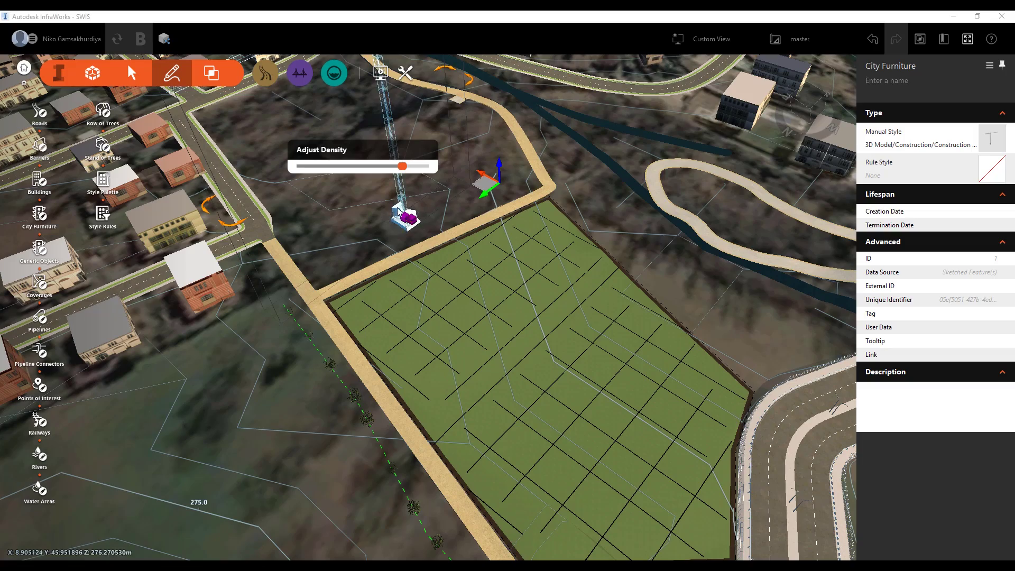
{"action": "scroll", "coordinate": [434, 219], "scroll_direction": "down", "scroll_amount": 5}
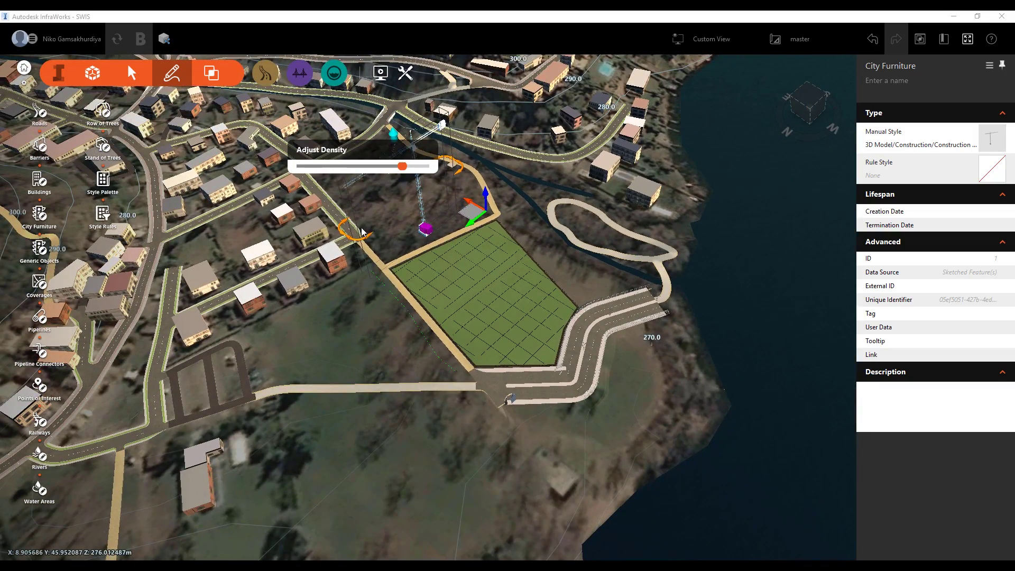
Step: Rotate the construction crane so that its jib runs across the dirt road, and deselect it
{"action": "middle_click_drag", "start_coordinate": [359, 242], "coordinate": [481, 252]}
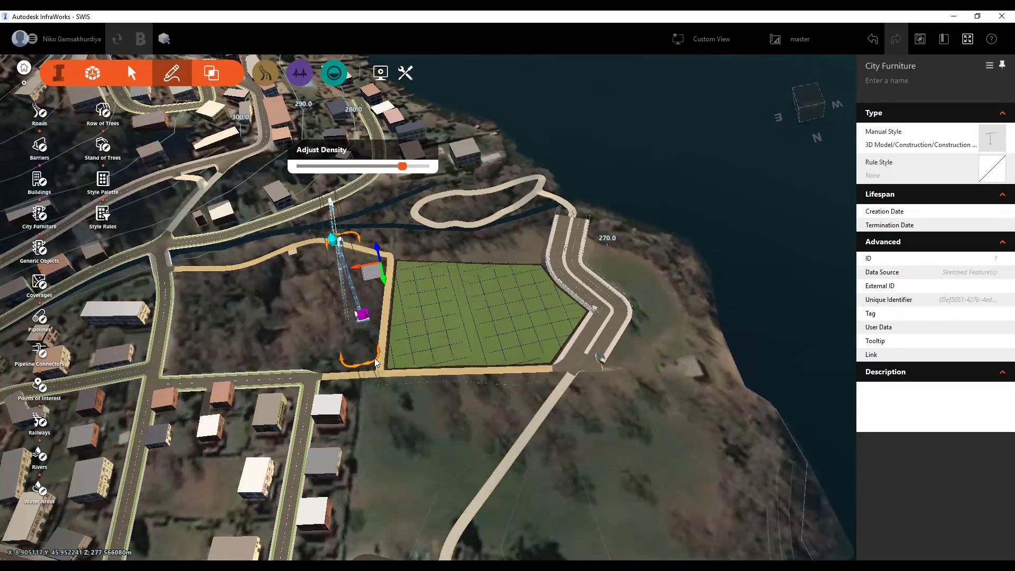
{"action": "key", "text": "Escape"}
{"action": "left_click", "coordinate": [363, 318]}
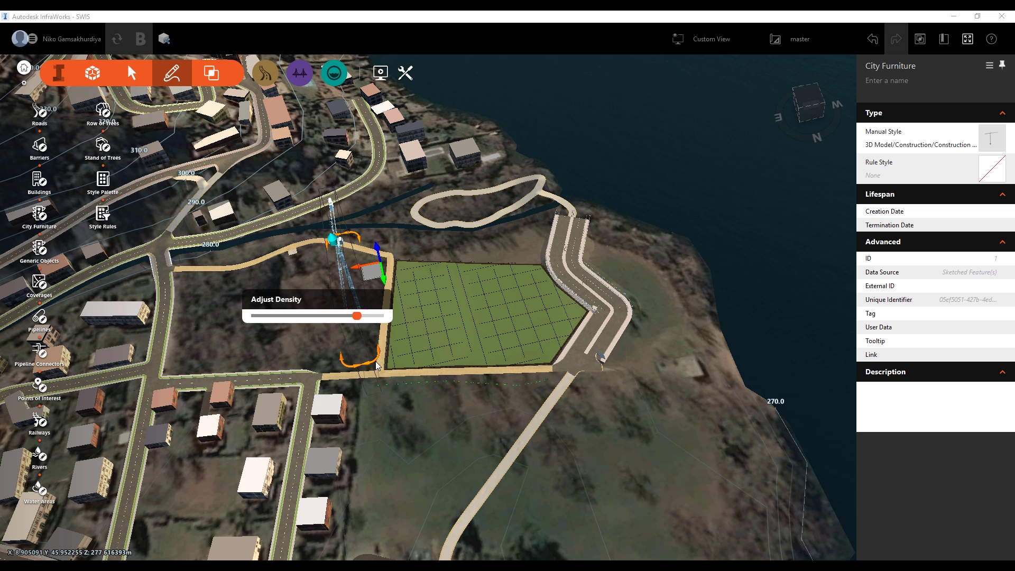
{"action": "left_click_drag", "start_coordinate": [375, 360], "coordinate": [438, 242]}
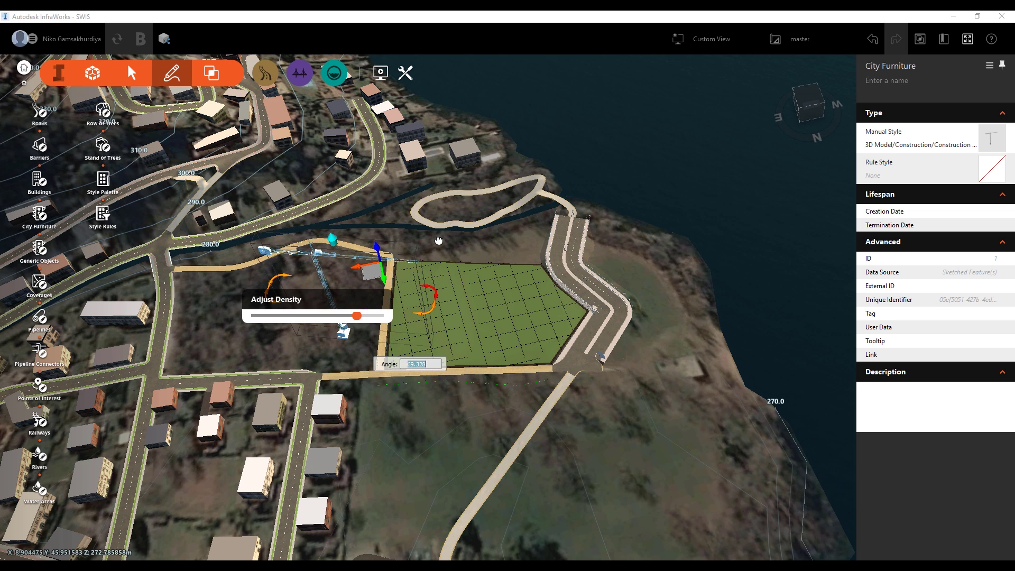
{"action": "left_click_drag", "start_coordinate": [438, 186], "coordinate": [453, 249]}
{"action": "left_click_drag", "start_coordinate": [397, 273], "coordinate": [364, 277]}
{"action": "left_click_drag", "start_coordinate": [435, 304], "coordinate": [458, 289]}
{"action": "scroll", "coordinate": [436, 337], "scroll_direction": "up", "scroll_amount": 5}
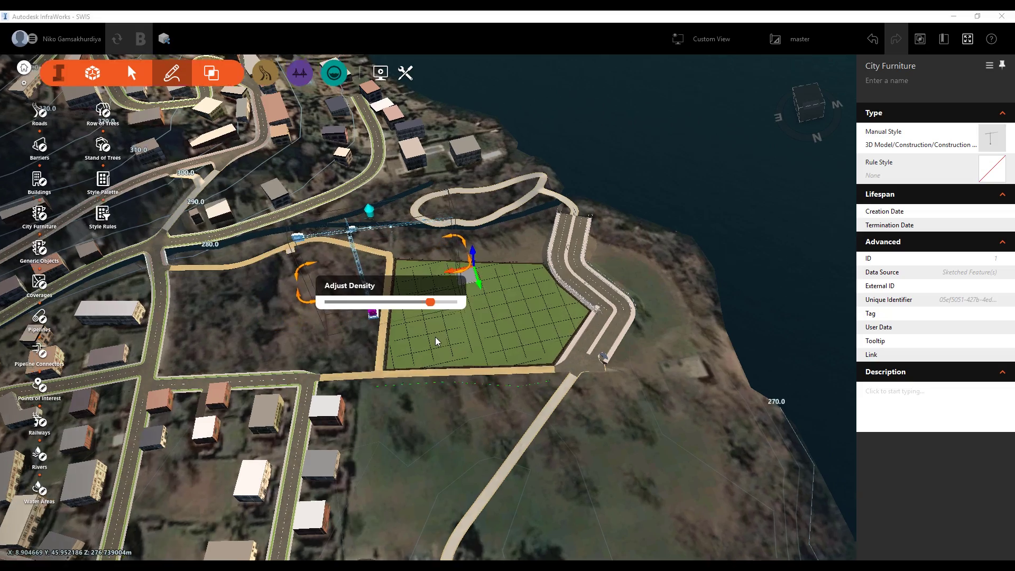
{"action": "scroll", "coordinate": [459, 348], "scroll_direction": "down", "scroll_amount": 5}
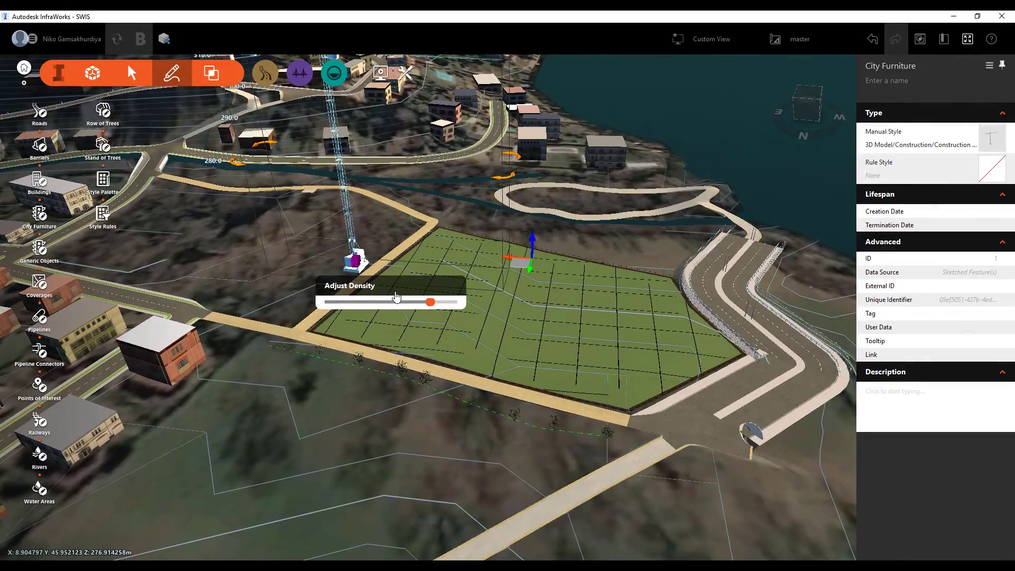
{"action": "scroll", "coordinate": [417, 167], "scroll_direction": "down", "scroll_amount": 3}
{"action": "scroll", "coordinate": [414, 126], "scroll_direction": "up", "scroll_amount": 4}
{"action": "left_click", "coordinate": [446, 216]}
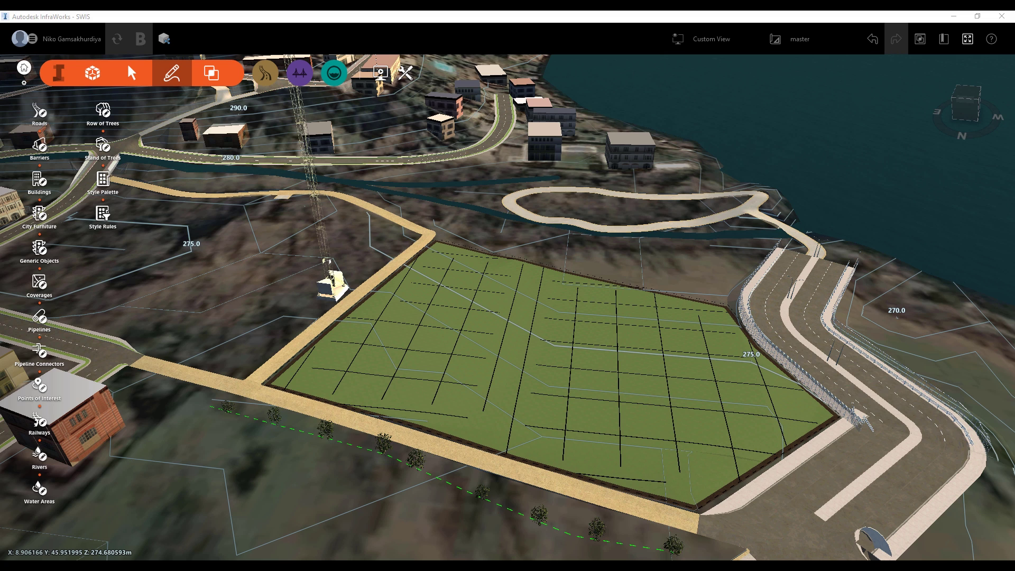
{"action": "scroll", "coordinate": [610, 255], "scroll_direction": "down", "scroll_amount": 5}
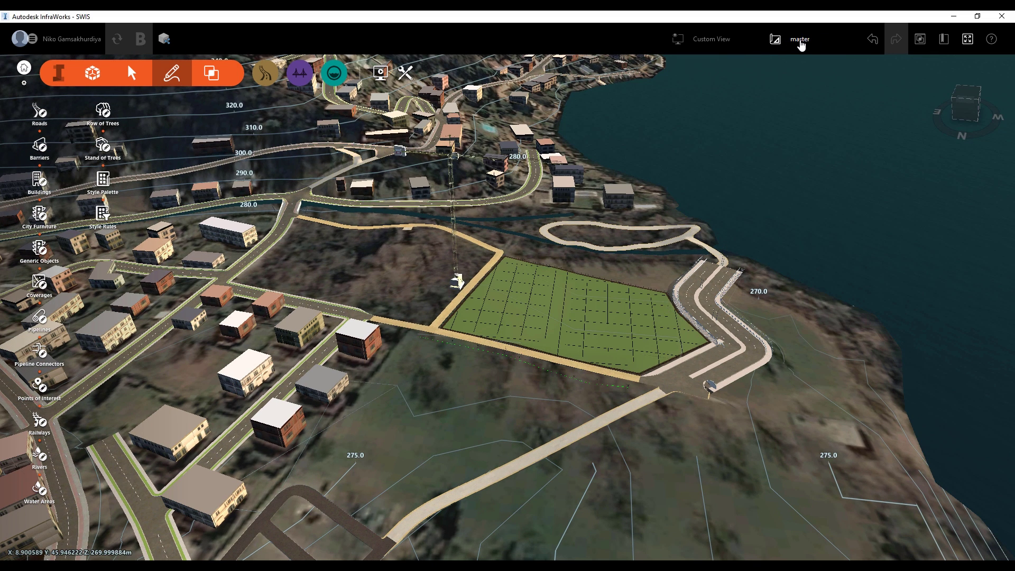
Step: Add a new proposal named tEST1 to the model and dismiss the suitability maps
{"action": "left_click", "coordinate": [799, 40]}
{"action": "left_click", "coordinate": [864, 91]}
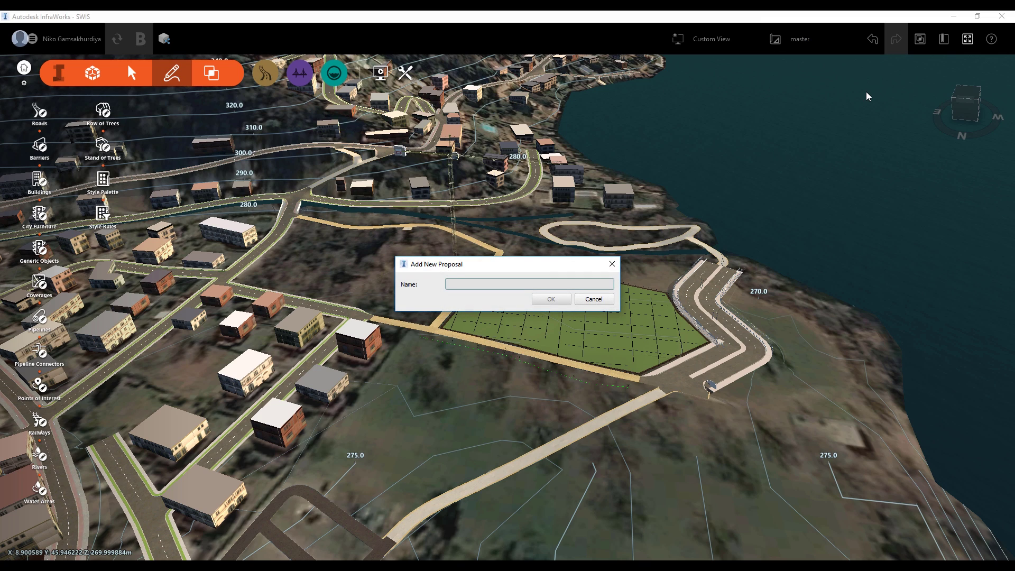
{"action": "type", "text": "tEST1"}
{"action": "left_click", "coordinate": [551, 300]}
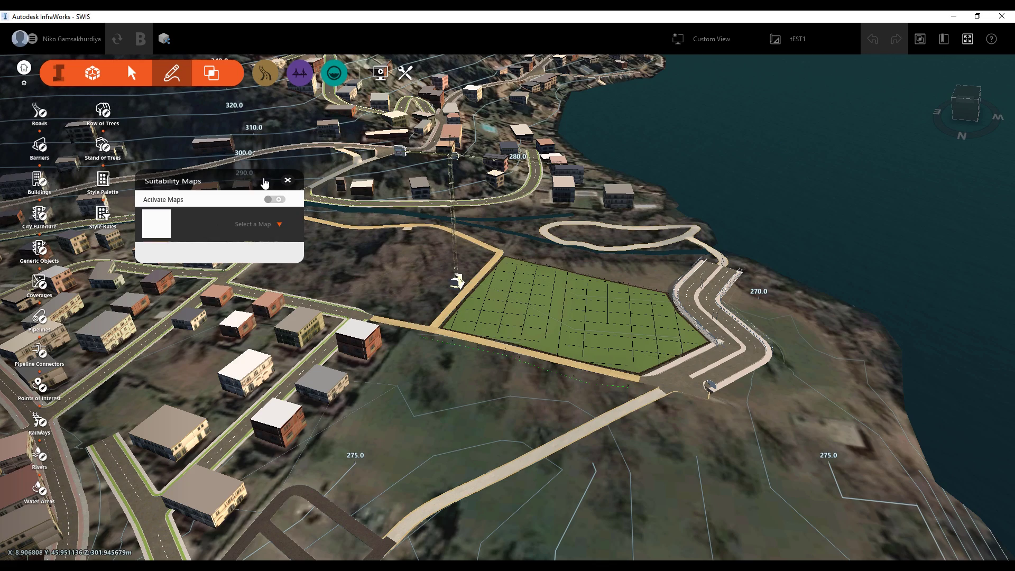
{"action": "left_click", "coordinate": [287, 181]}
Step: Draw a rectangular building of about 1050 m² in the Facade/Marble & Stone/Pua style beside the dirt road, opposite the grass coverage
{"action": "scroll", "coordinate": [596, 261], "scroll_direction": "up", "scroll_amount": 3}
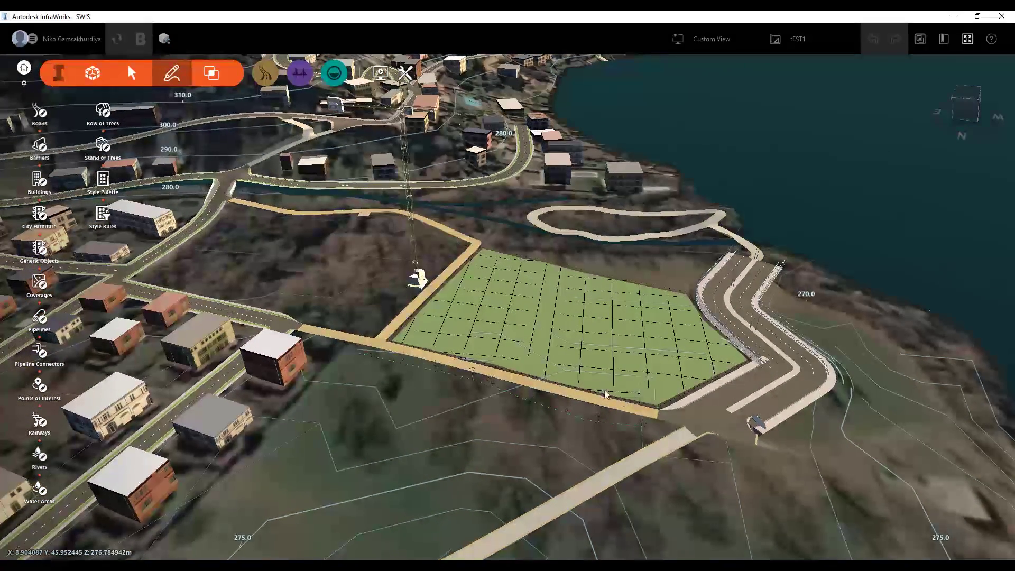
{"action": "left_click", "coordinate": [39, 179]}
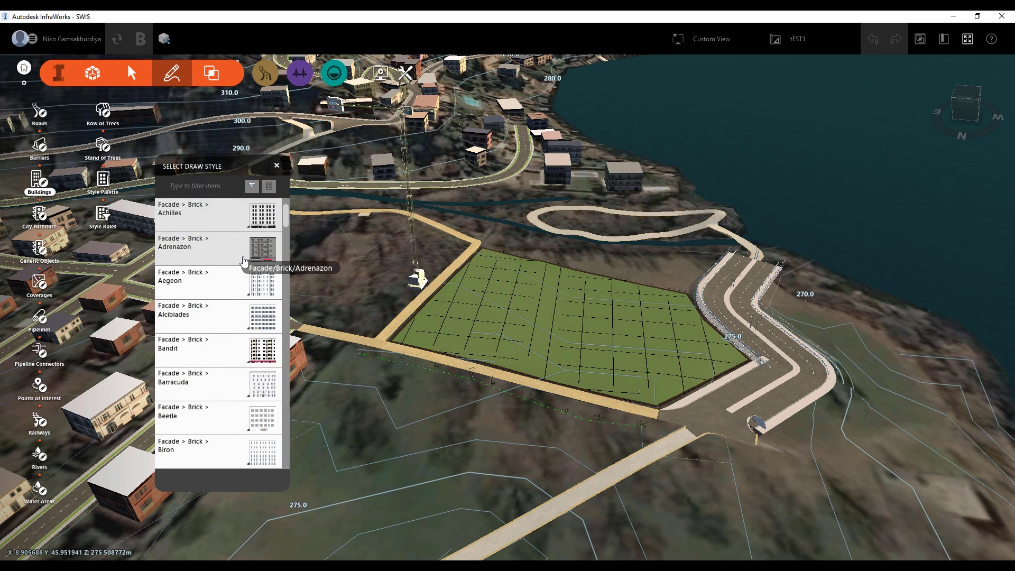
{"action": "scroll", "coordinate": [213, 323], "scroll_direction": "down", "scroll_amount": 12}
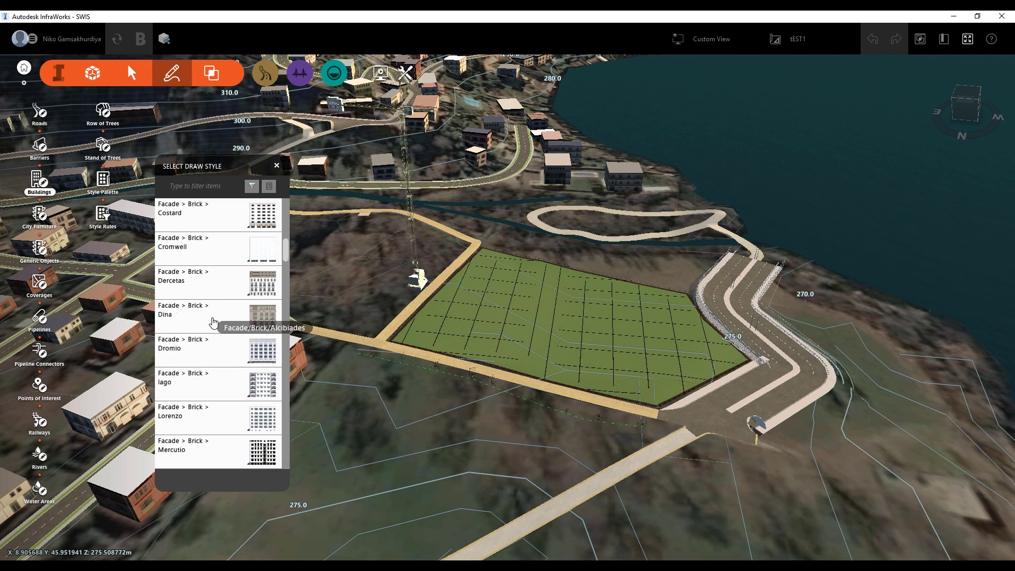
{"action": "scroll", "coordinate": [214, 324], "scroll_direction": "down", "scroll_amount": 12}
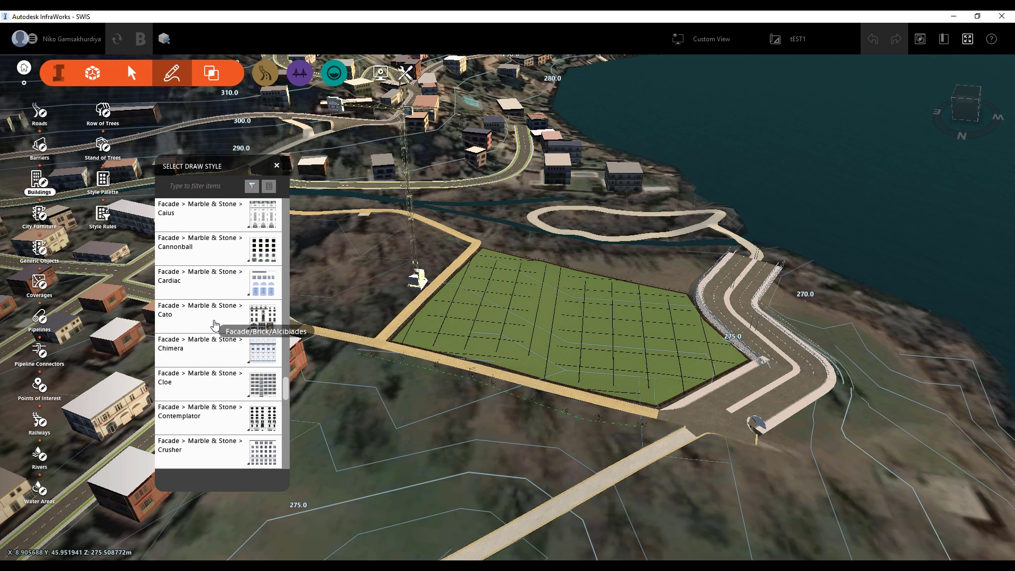
{"action": "scroll", "coordinate": [215, 324], "scroll_direction": "down", "scroll_amount": 8}
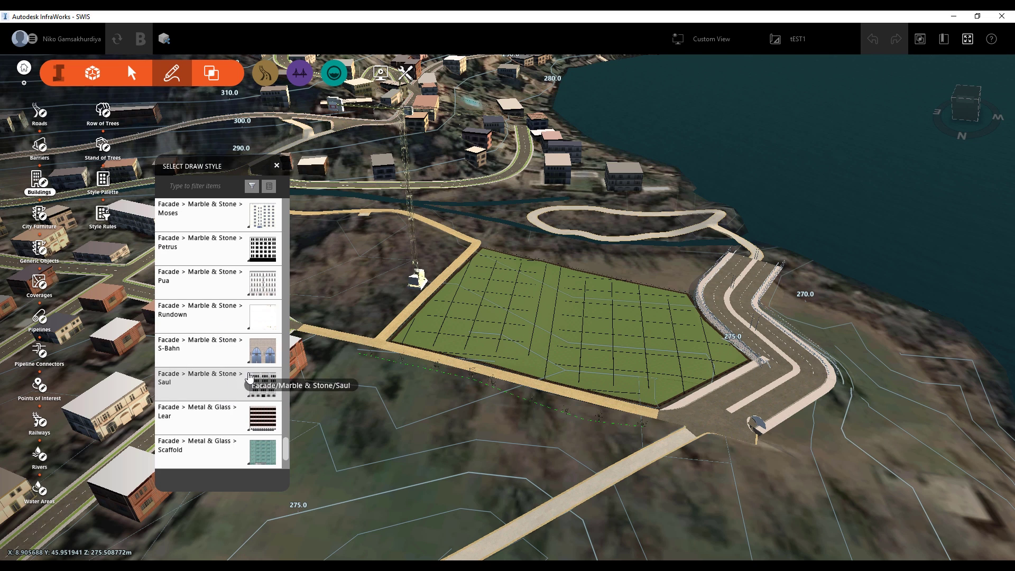
{"action": "left_click", "coordinate": [241, 357]}
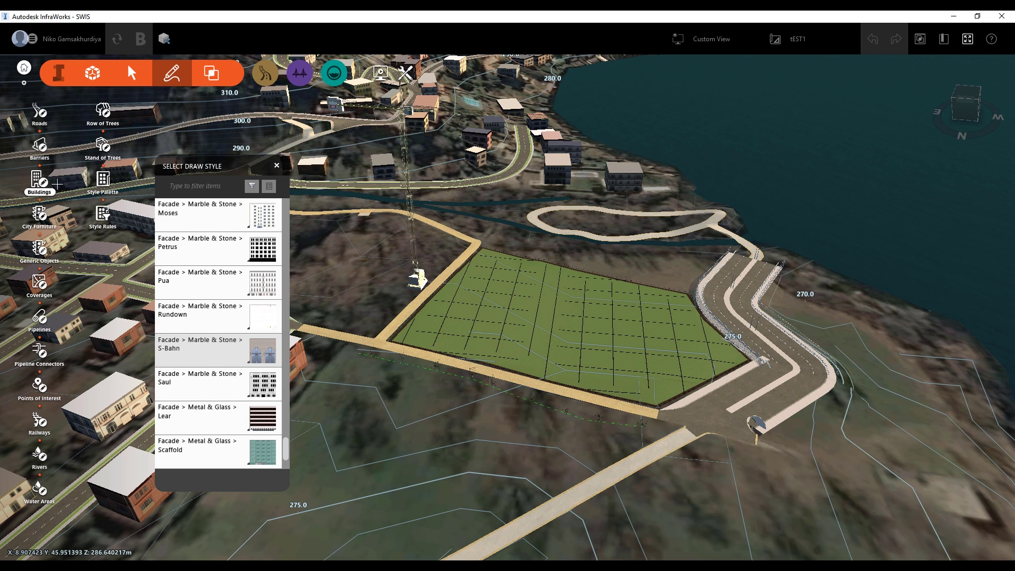
{"action": "left_click", "coordinate": [235, 280]}
{"action": "left_click", "coordinate": [368, 377]}
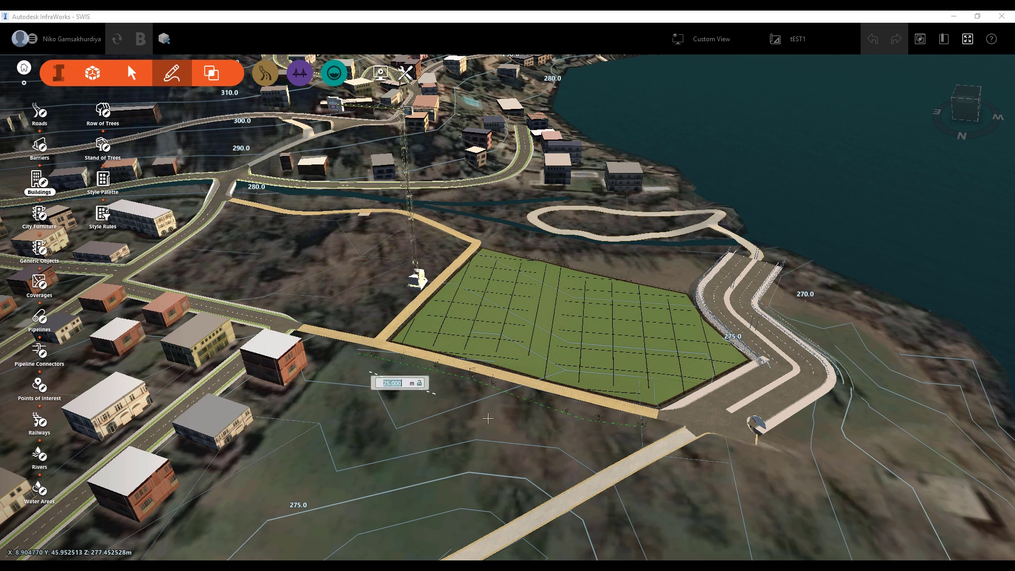
{"action": "left_click", "coordinate": [574, 437]}
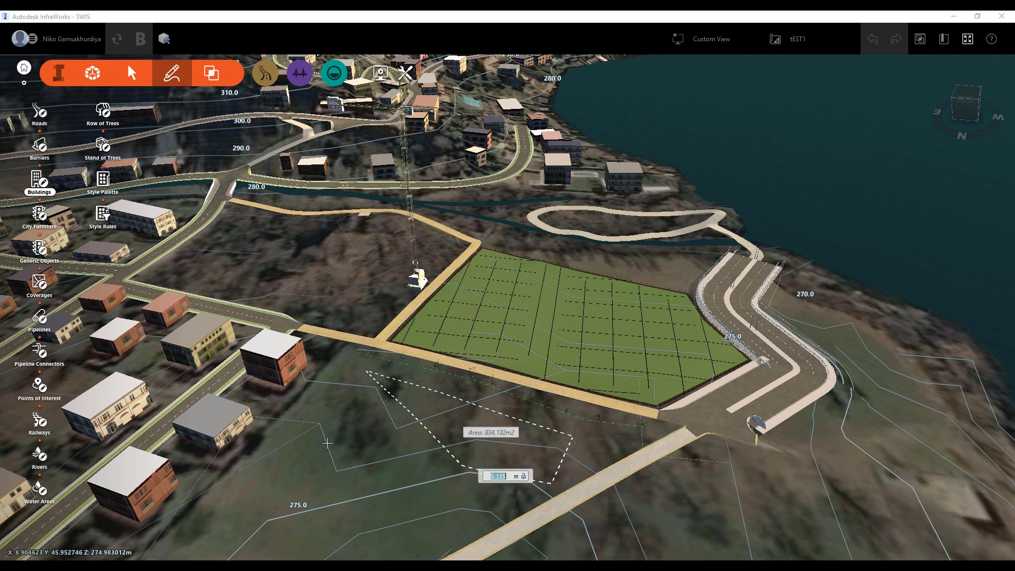
{"action": "left_click", "coordinate": [416, 454]}
{"action": "scroll", "coordinate": [584, 422], "scroll_direction": "down", "scroll_amount": 3}
{"action": "scroll", "coordinate": [584, 423], "scroll_direction": "up", "scroll_amount": 2}
{"action": "scroll", "coordinate": [585, 423], "scroll_direction": "up", "scroll_amount": 1}
{"action": "key", "text": "Escape"}
{"action": "key", "text": "Escape"}
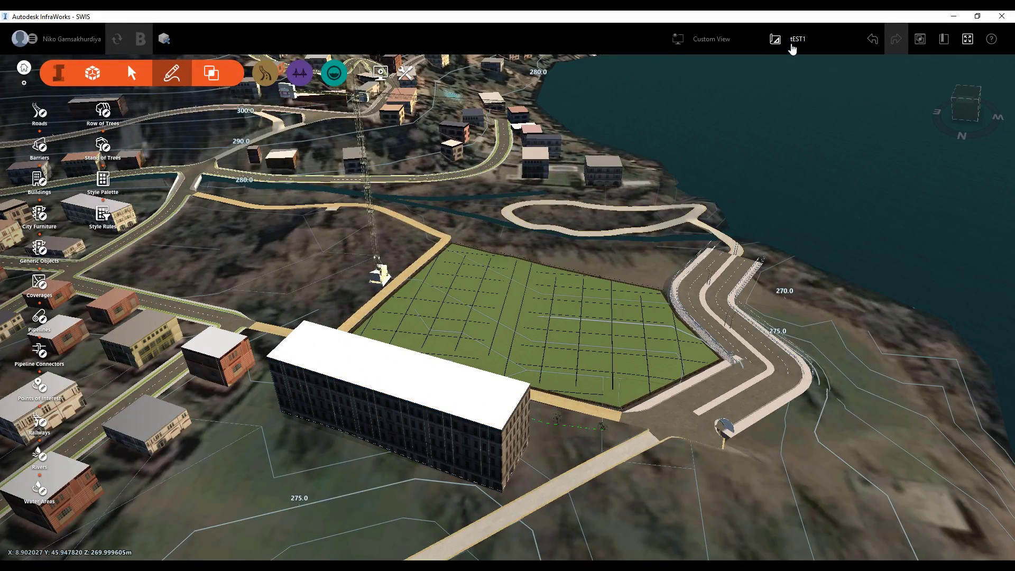
Step: Compare the master proposal with tEST1 by switching between them, and examine the new building in tEST1
{"action": "left_click", "coordinate": [793, 42]}
{"action": "left_click", "coordinate": [798, 76]}
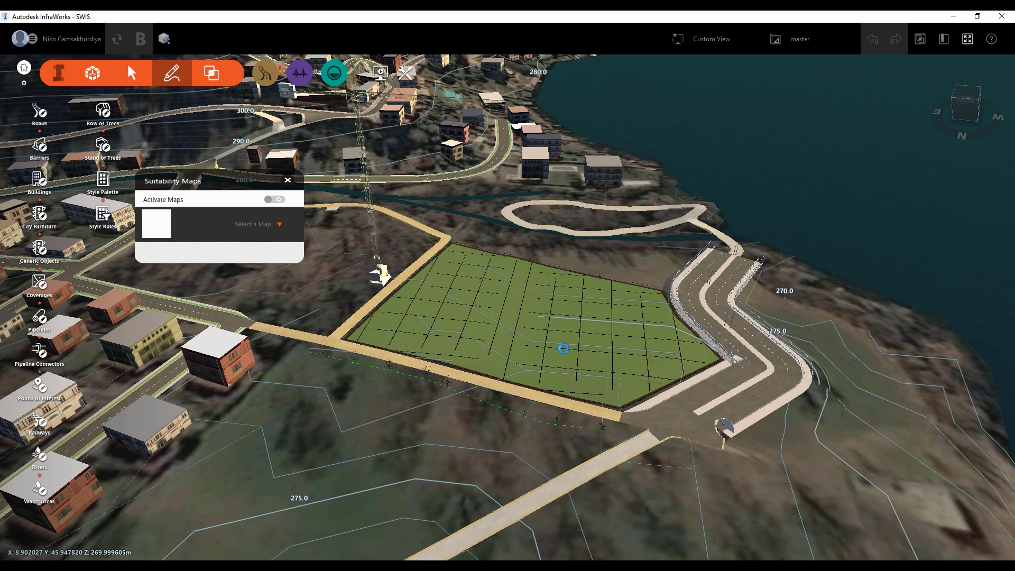
{"action": "left_click", "coordinate": [287, 180]}
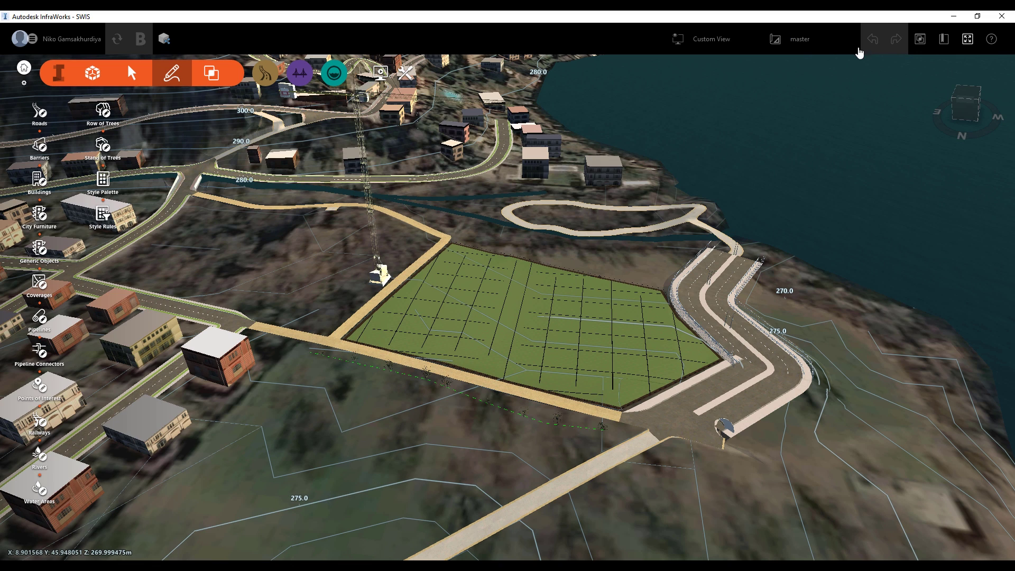
{"action": "left_click", "coordinate": [800, 38]}
{"action": "left_click", "coordinate": [801, 99]}
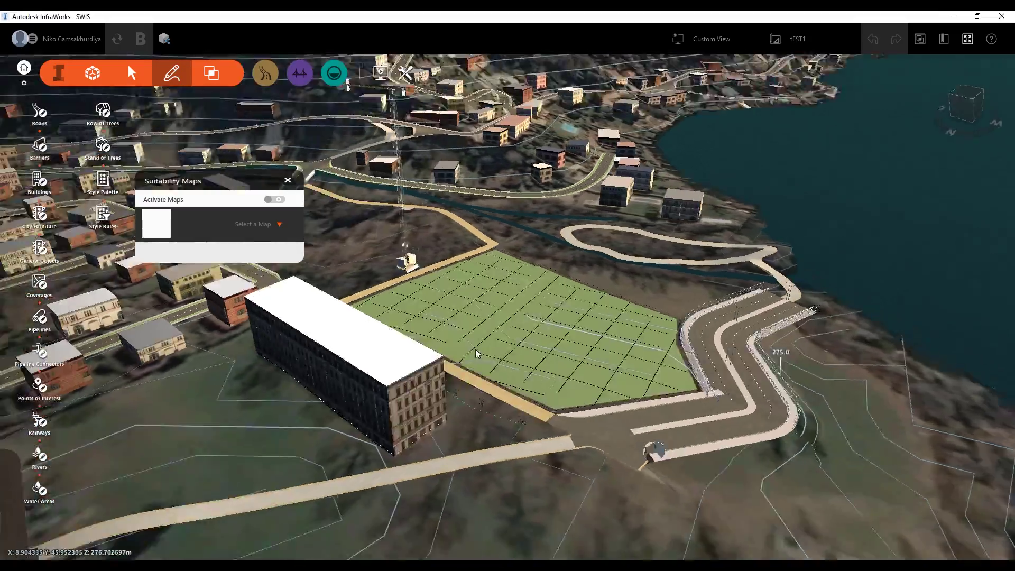
{"action": "left_click_drag", "start_coordinate": [475, 349], "coordinate": [319, 308]}
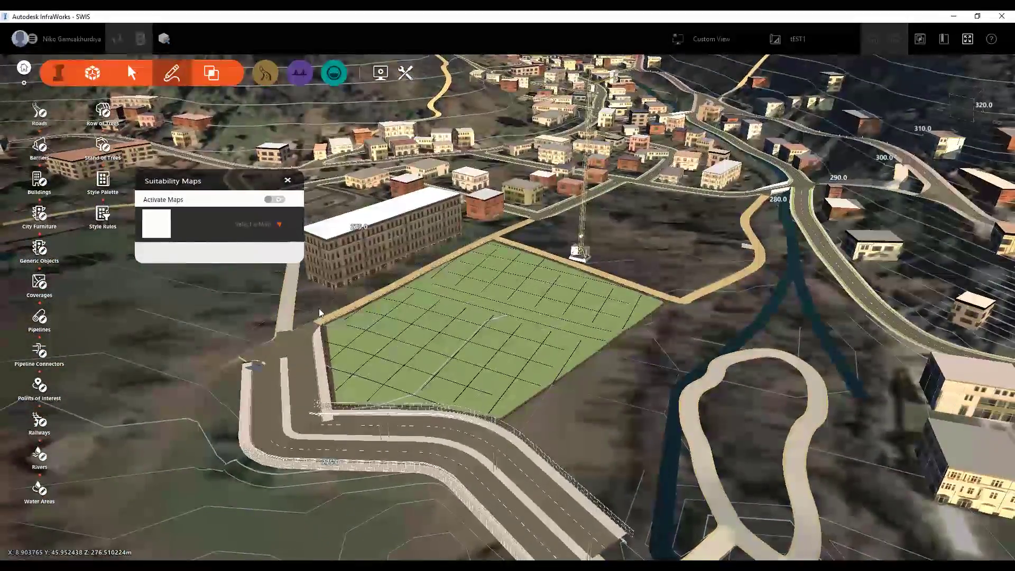
{"action": "scroll", "coordinate": [340, 231], "scroll_direction": "up", "scroll_amount": 3}
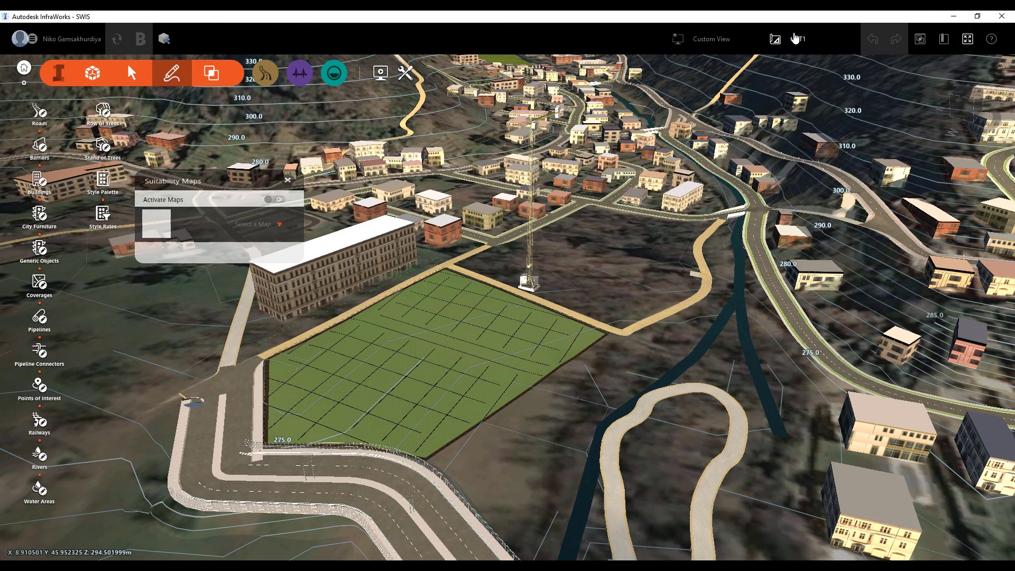
Step: Switch to the NEW proposal and load its Suitable Locations suitability map over the terrain
{"action": "left_click", "coordinate": [797, 38]}
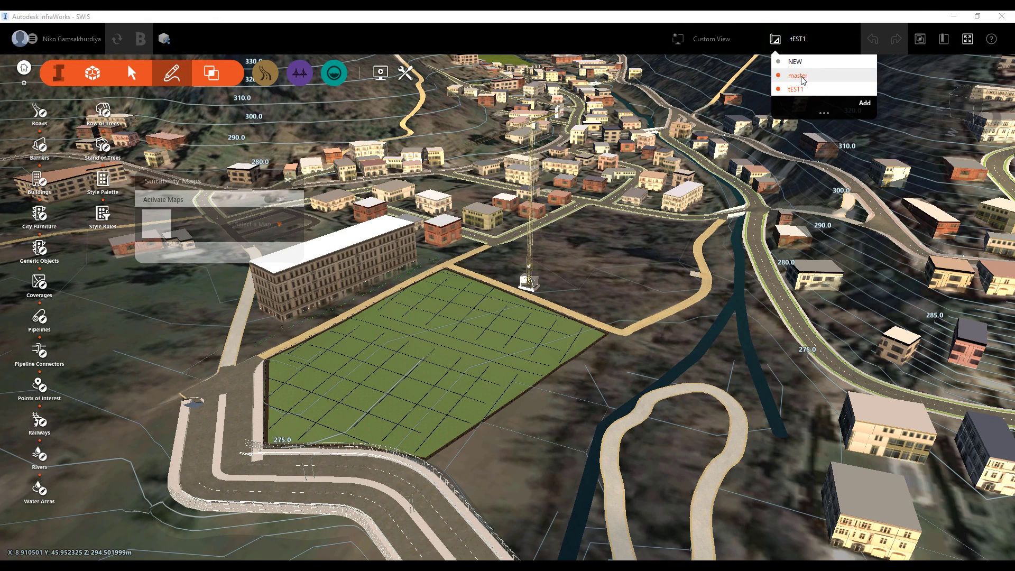
{"action": "left_click", "coordinate": [798, 64]}
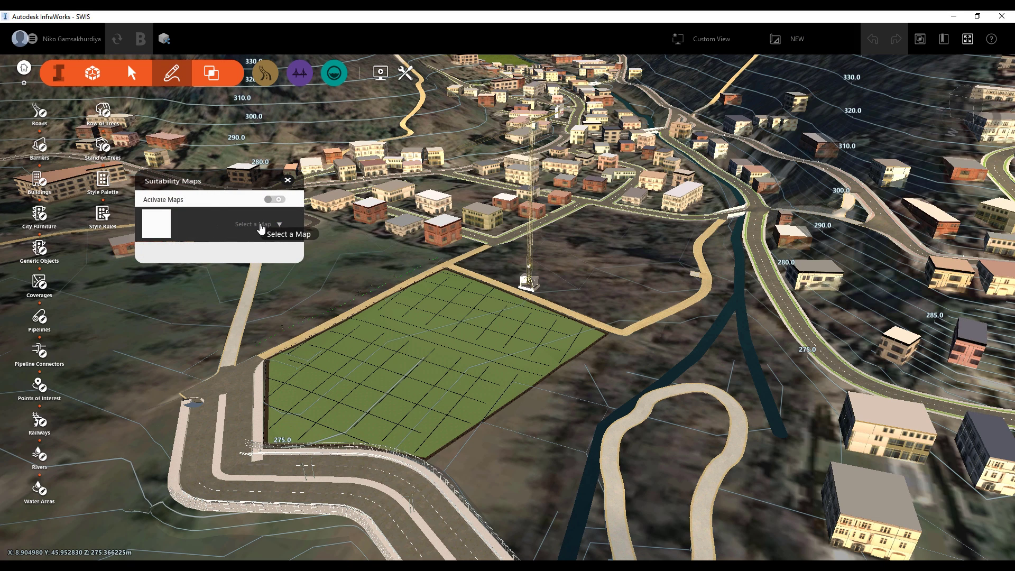
{"action": "left_click", "coordinate": [279, 225]}
{"action": "left_click", "coordinate": [239, 264]}
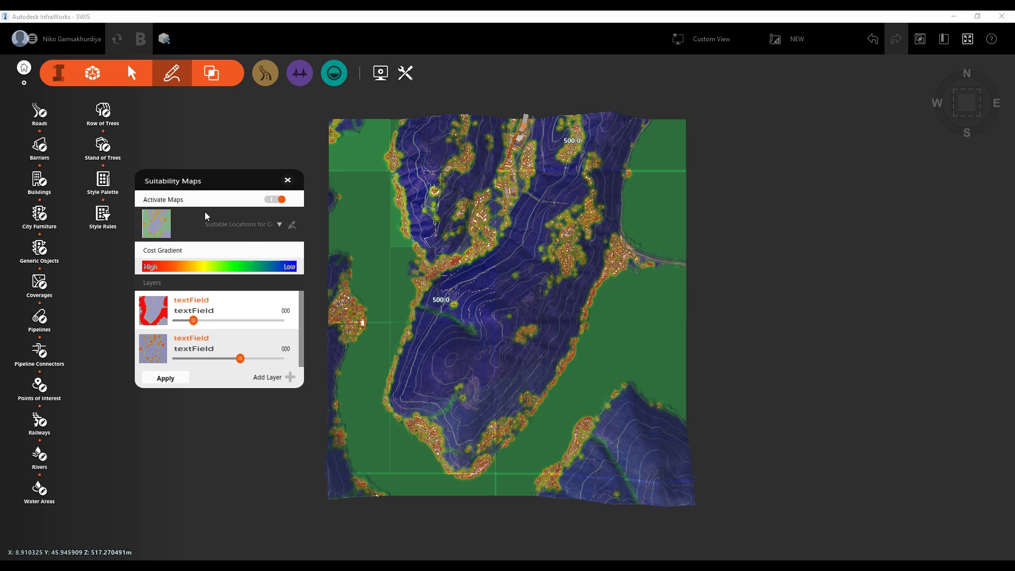
Step: Review the suitability map's Water Areas and Buildings layers and new-layer settings, and examine the cost overlay around the grass coverage
{"action": "left_click_drag", "start_coordinate": [216, 185], "coordinate": [204, 149]}
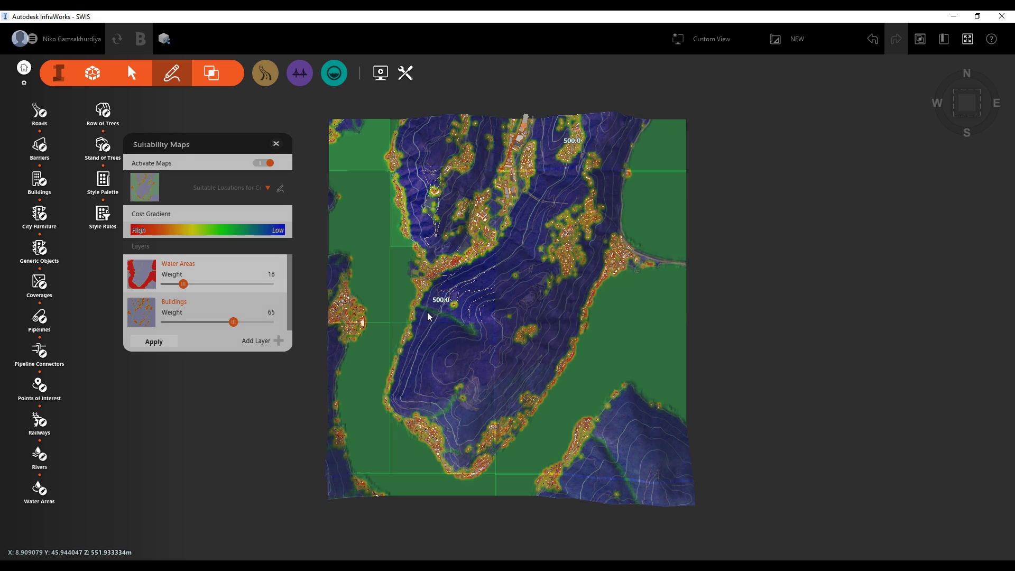
{"action": "scroll", "coordinate": [392, 280], "scroll_direction": "up", "scroll_amount": 3}
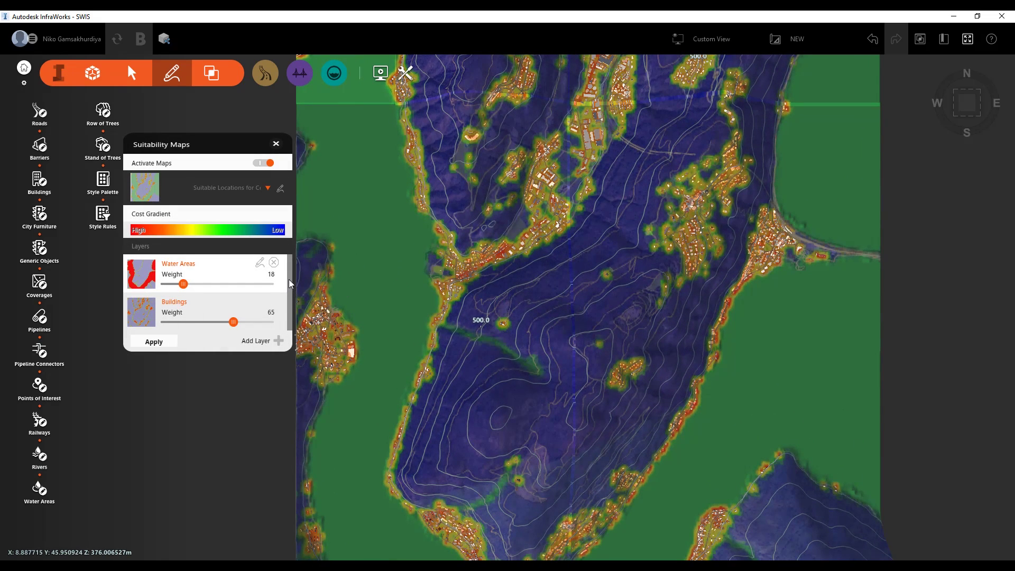
{"action": "left_click", "coordinate": [276, 344]}
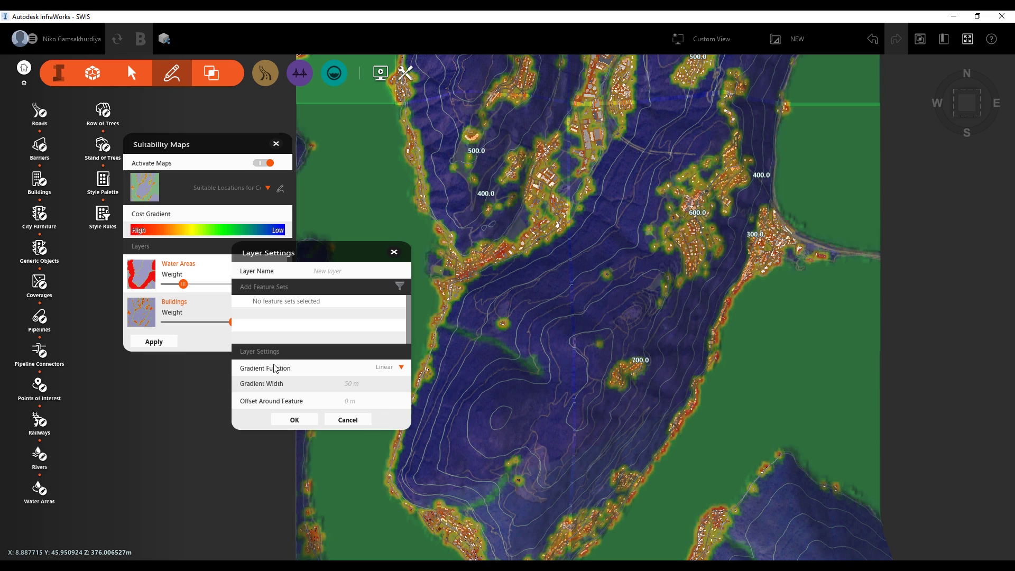
{"action": "left_click", "coordinate": [394, 253]}
{"action": "left_click_drag", "start_coordinate": [240, 145], "coordinate": [877, 335]}
{"action": "scroll", "coordinate": [429, 281], "scroll_direction": "up", "scroll_amount": 5}
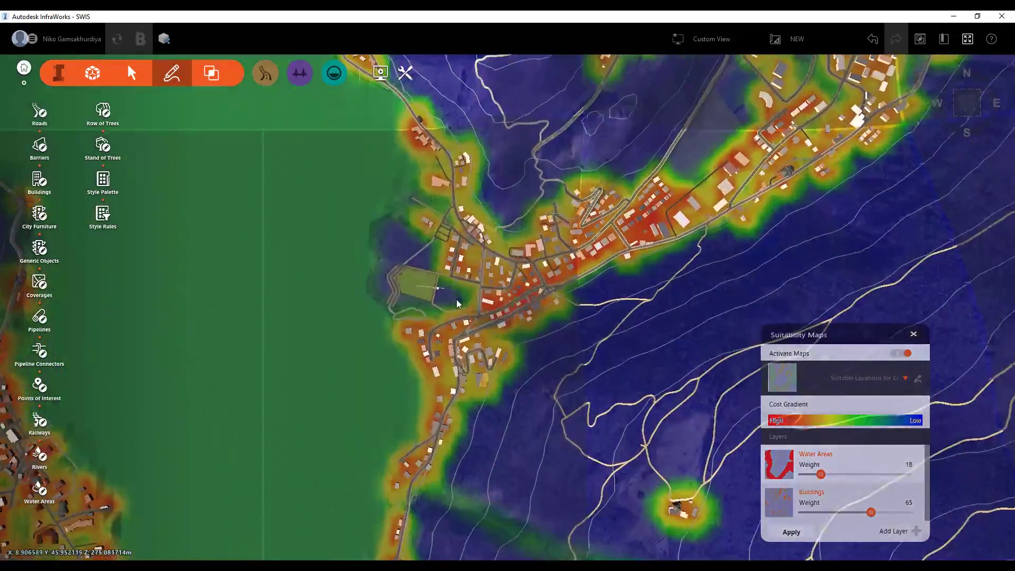
{"action": "left_click_drag", "start_coordinate": [447, 283], "coordinate": [402, 279]}
{"action": "scroll", "coordinate": [333, 370], "scroll_direction": "up", "scroll_amount": 3}
{"action": "left_click_drag", "start_coordinate": [394, 427], "coordinate": [420, 421]}
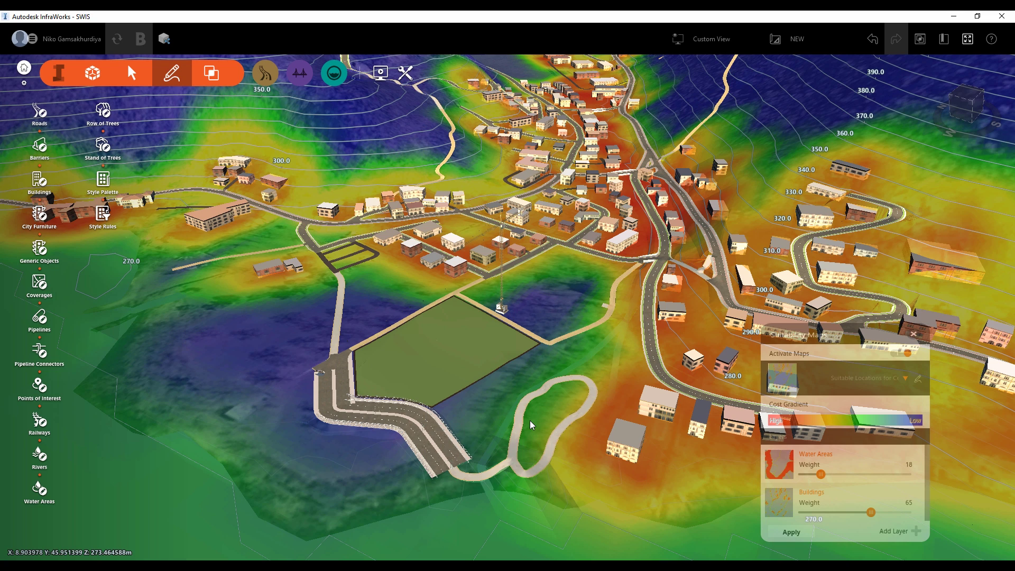
Step: Switch back to the tEST1 proposal and look over the site and its surroundings
{"action": "left_click", "coordinate": [794, 39]}
{"action": "left_click", "coordinate": [794, 89]}
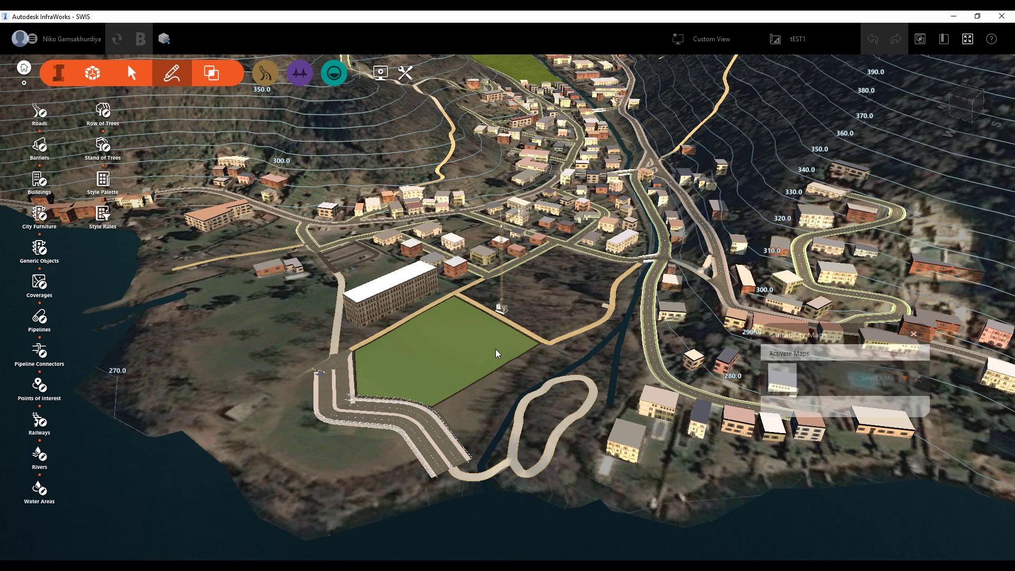
{"action": "scroll", "coordinate": [496, 353], "scroll_direction": "down", "scroll_amount": 5}
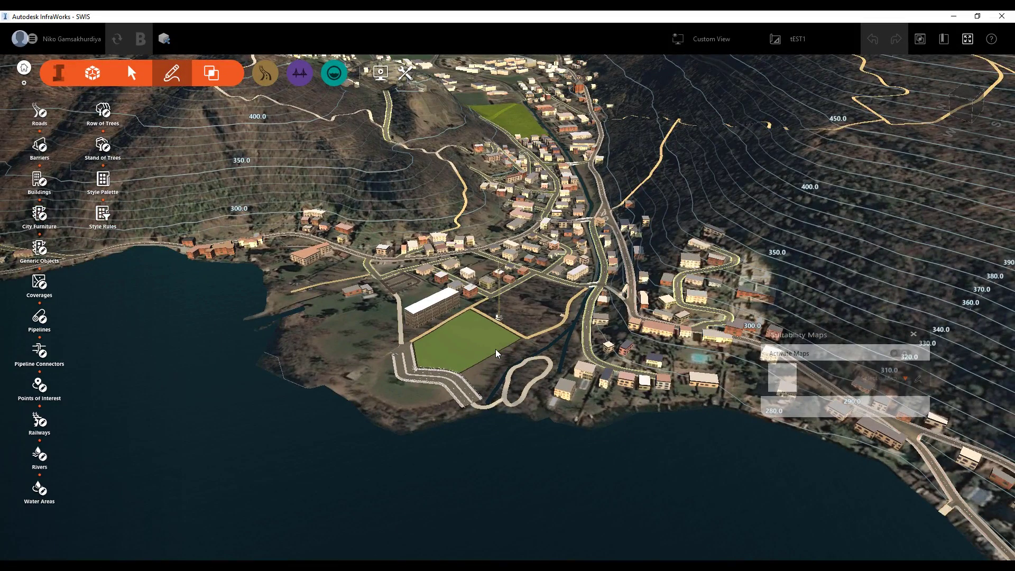
{"action": "scroll", "coordinate": [526, 271], "scroll_direction": "down", "scroll_amount": 5}
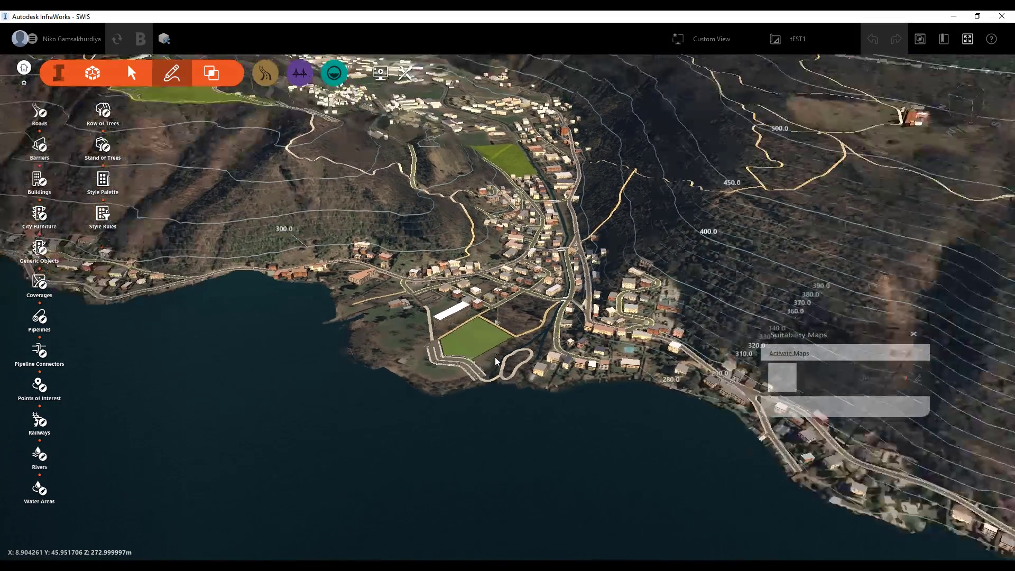
{"action": "scroll", "coordinate": [526, 271], "scroll_direction": "up", "scroll_amount": 5}
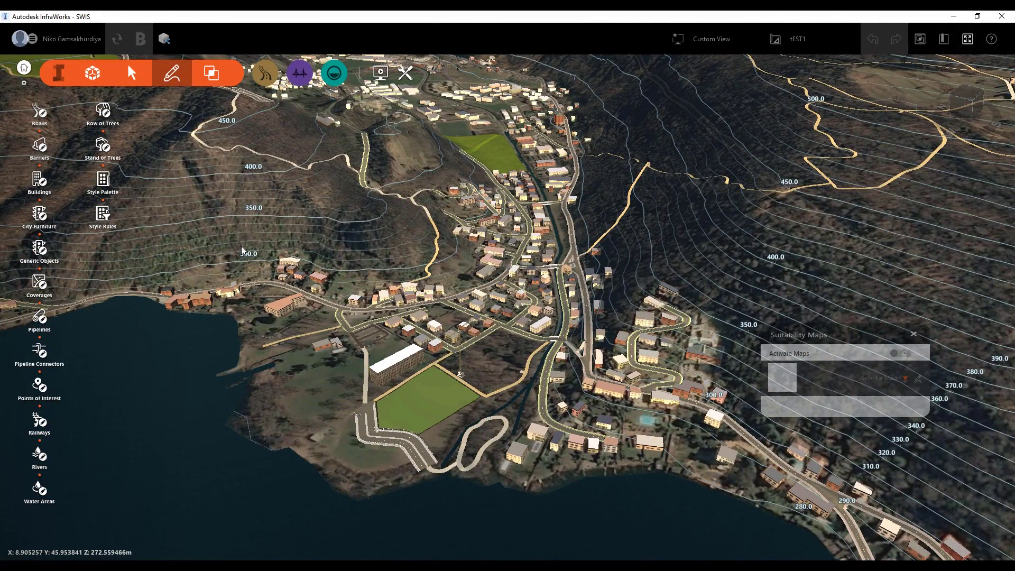
Step: Review the 3D model export settings and the file formats offered for a single target file, then close the export without saving
{"action": "left_click", "coordinate": [406, 76]}
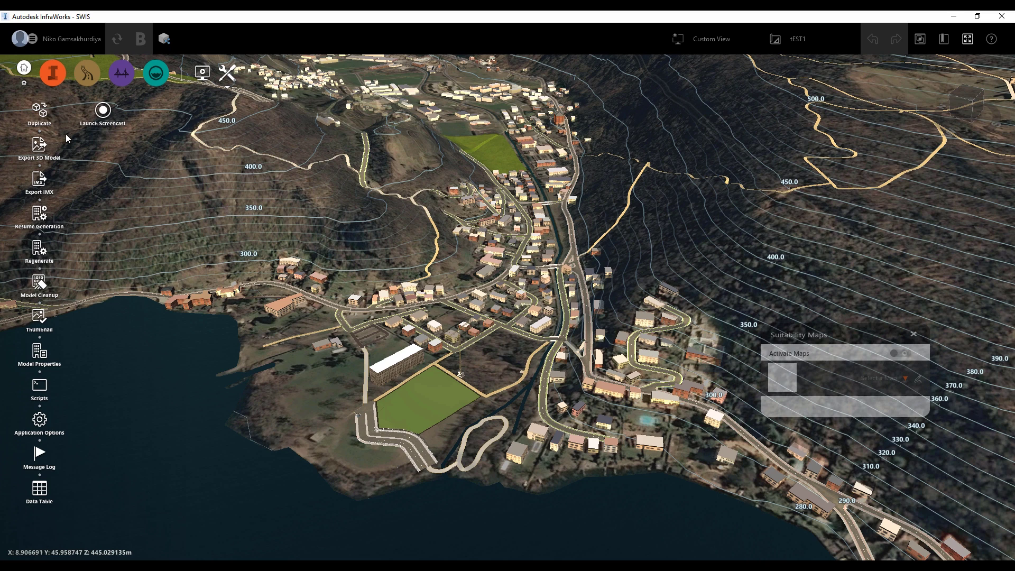
{"action": "left_click", "coordinate": [38, 151]}
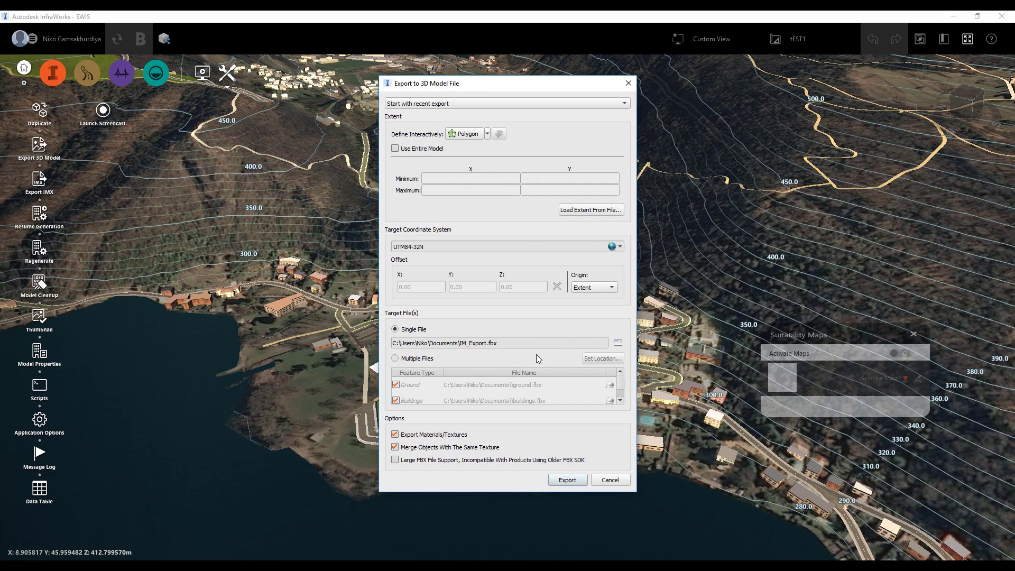
{"action": "left_click", "coordinate": [619, 343]}
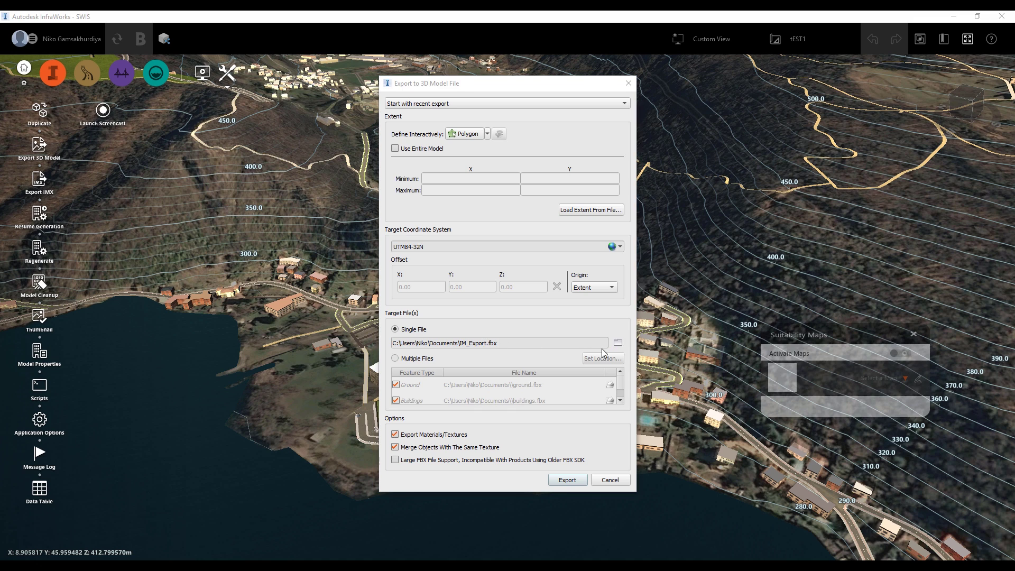
{"action": "left_click", "coordinate": [503, 337]}
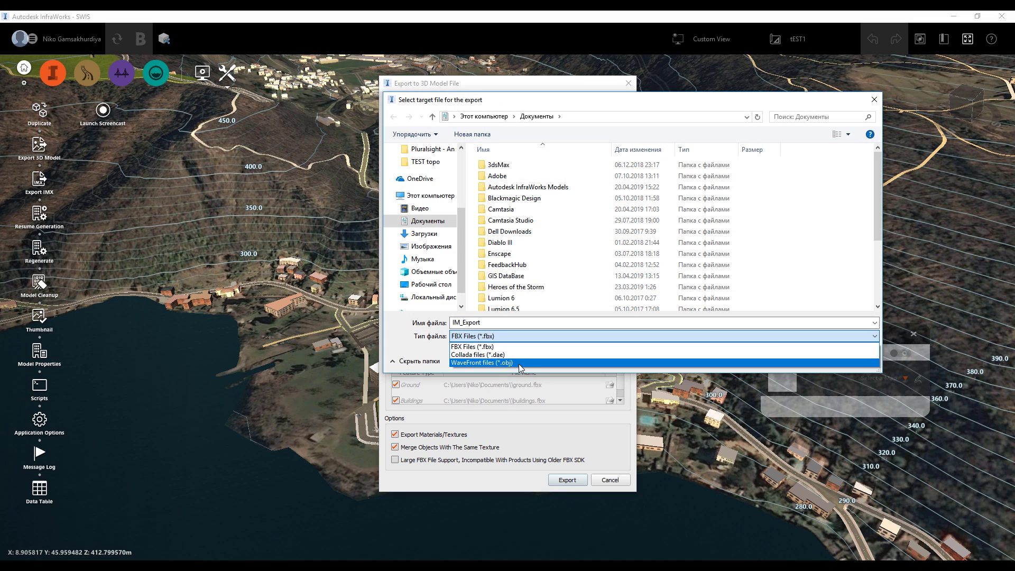
{"action": "left_click", "coordinate": [874, 100]}
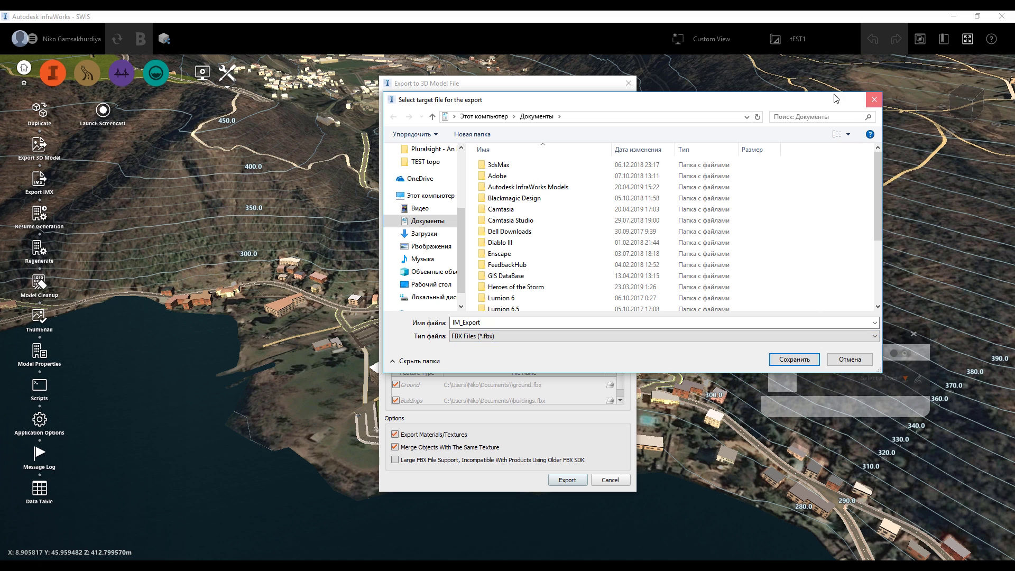
{"action": "left_click", "coordinate": [874, 100]}
{"action": "left_click", "coordinate": [627, 86]}
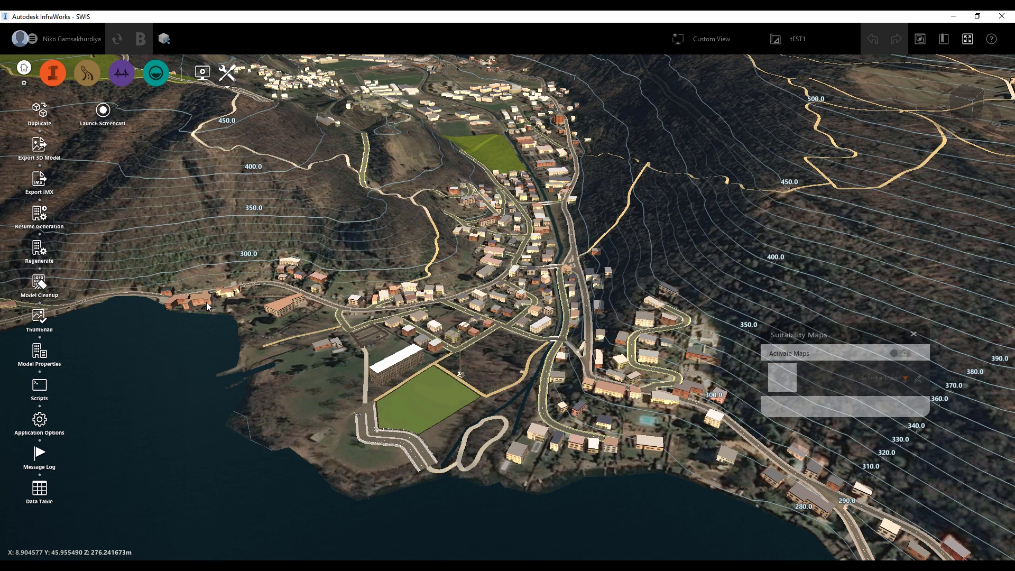